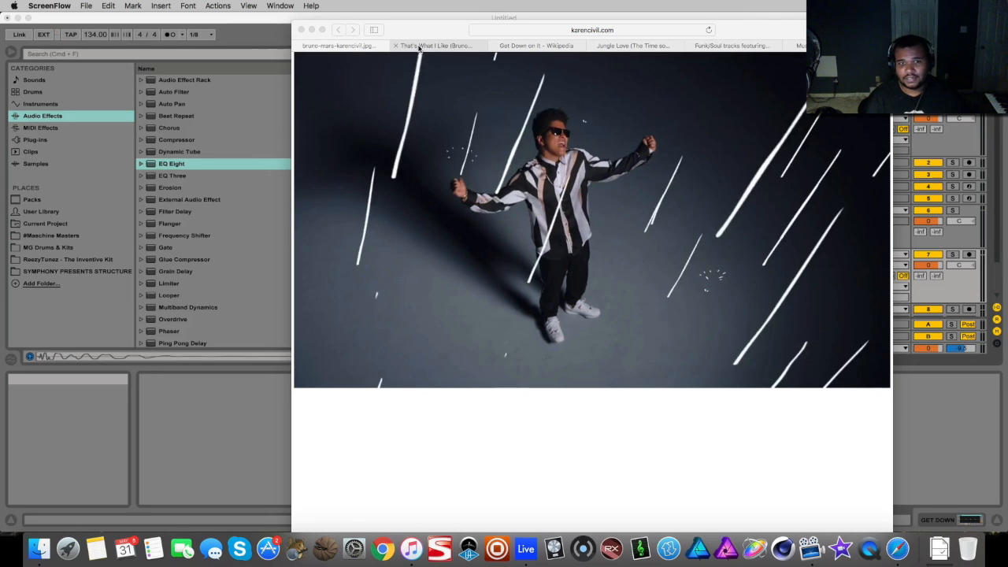
# - Examine the release, production and composition details in the Wikipedia article on "That's What I Like"
pyautogui.click(419, 45)
pyautogui.scroll(5, 593, 260)
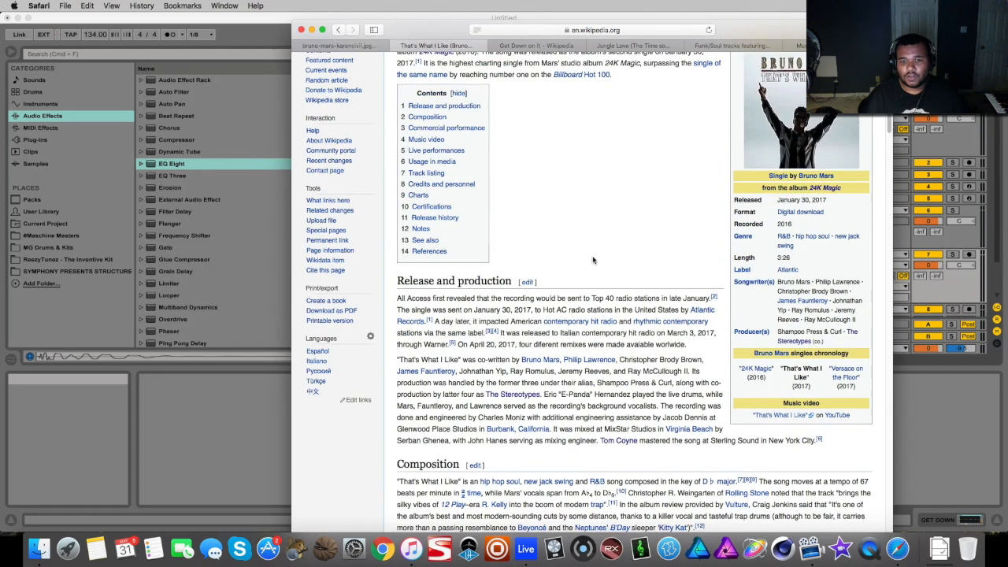
pyautogui.scroll(1, 560, 239)
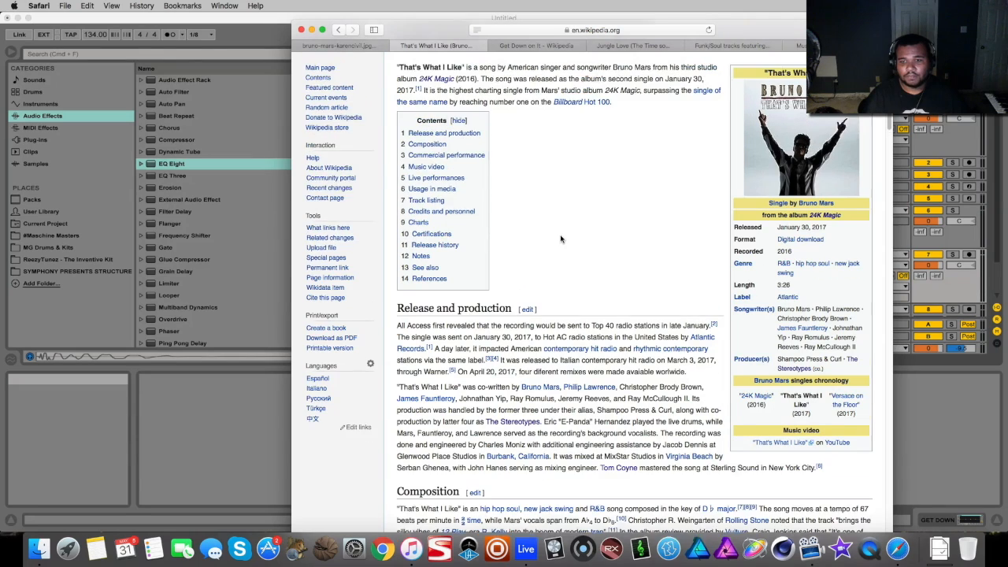
pyautogui.scroll(-2, 561, 238)
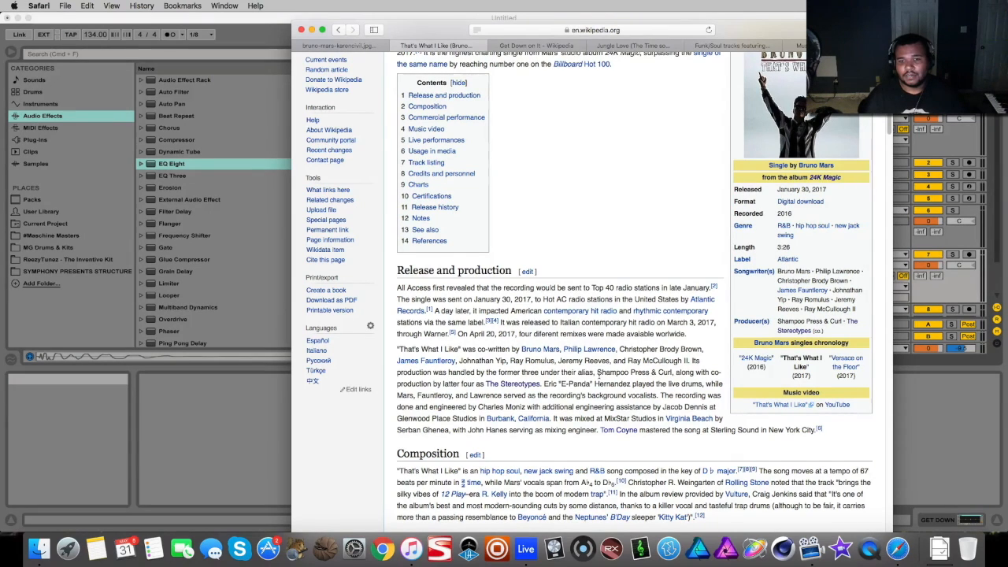
pyautogui.scroll(-3, 598, 375)
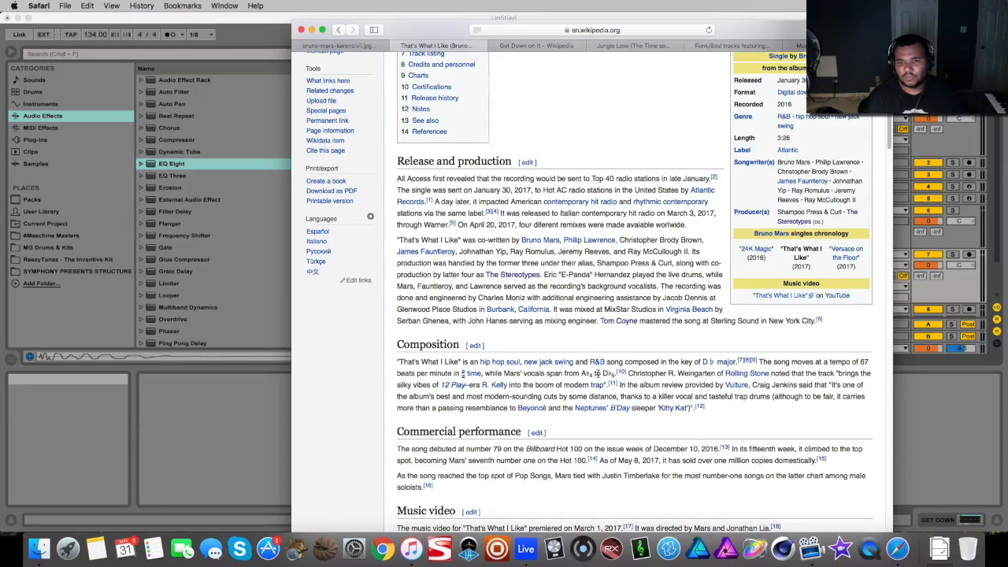
pyautogui.scroll(-3, 597, 373)
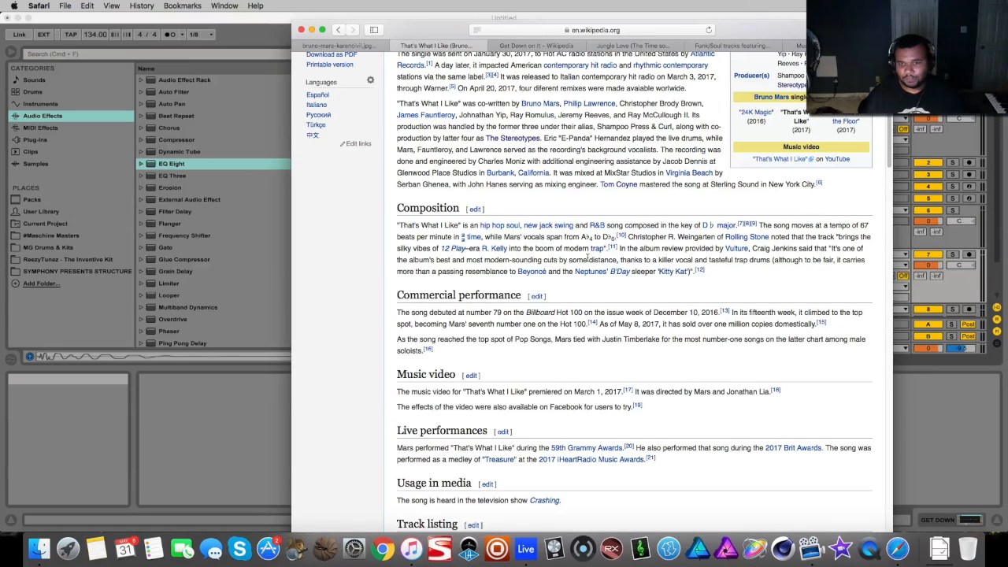
pyautogui.scroll(-1, 622, 268)
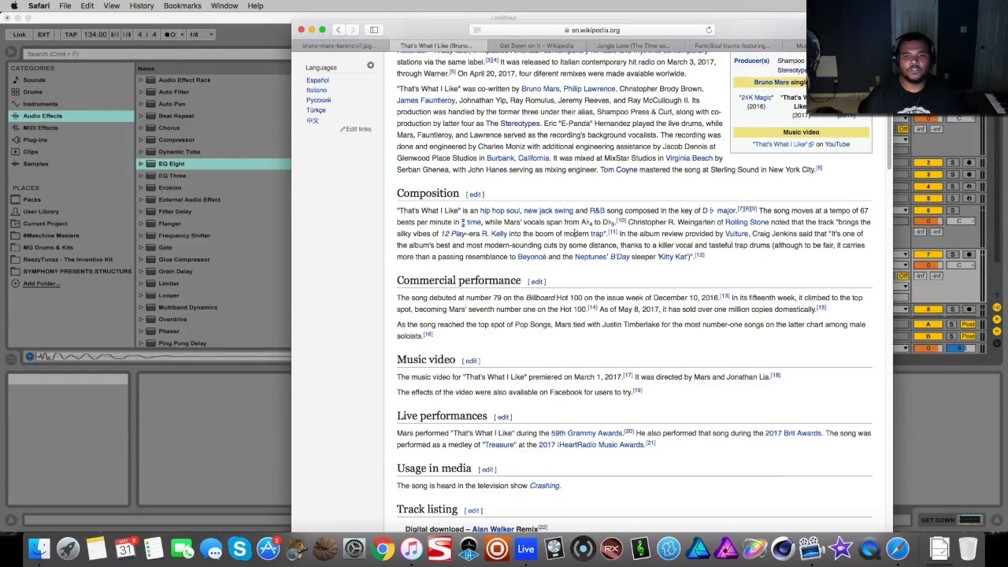
pyautogui.scroll(5, 676, 261)
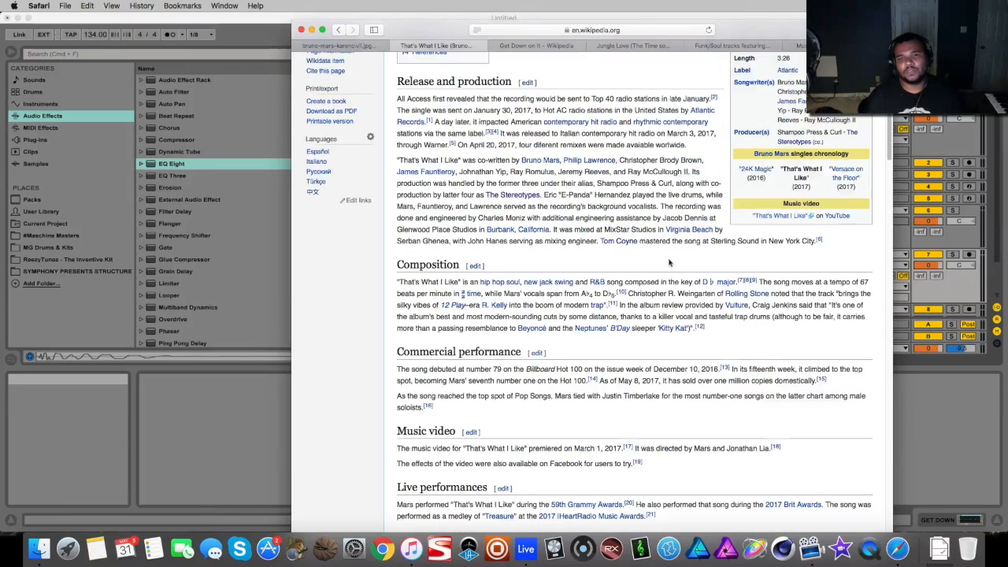
pyautogui.scroll(5, 613, 294)
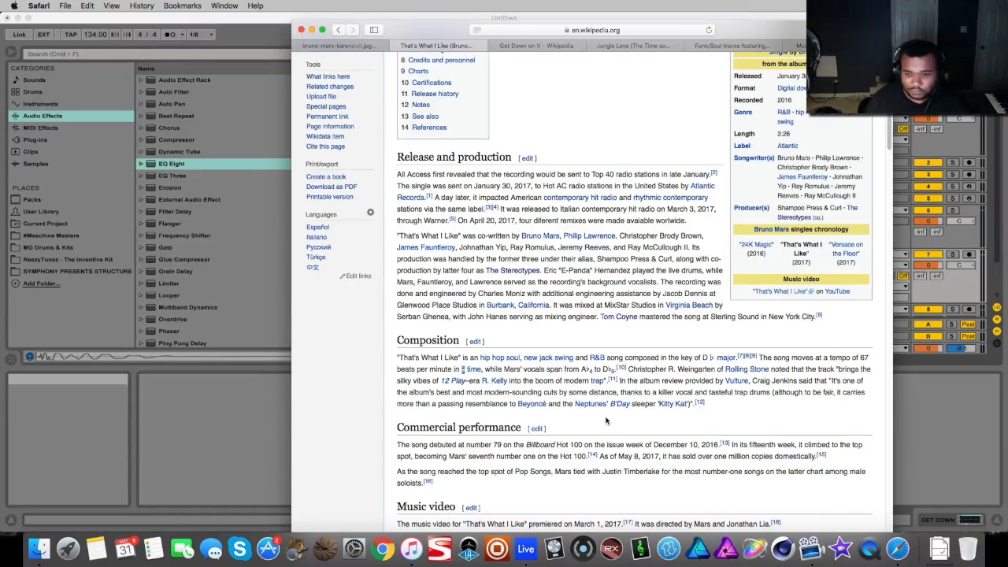
# - Review the Wikipedia articles on "Get Down on It" and "Jungle Love (The Time song)"
pyautogui.click(526, 46)
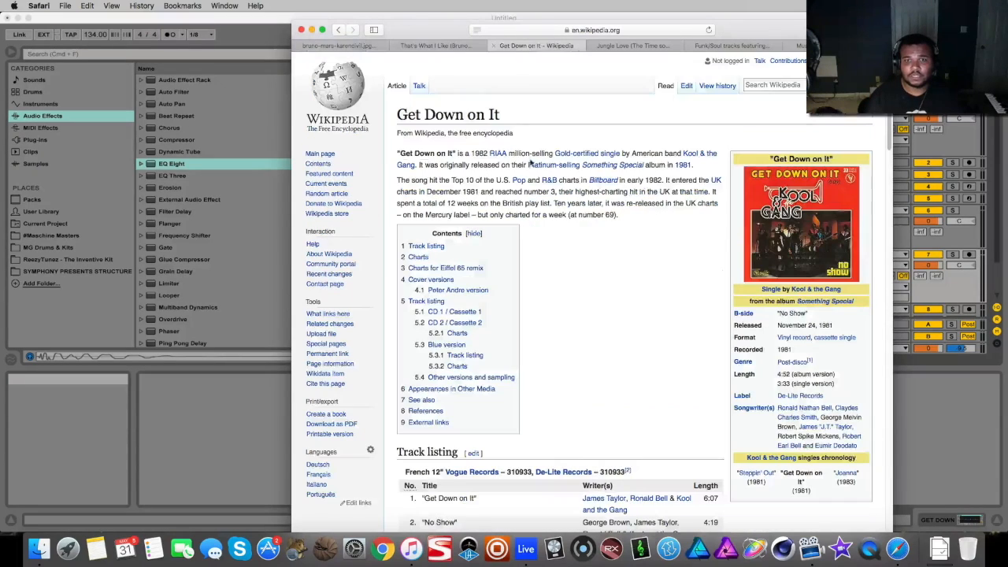
pyautogui.scroll(-2, 556, 251)
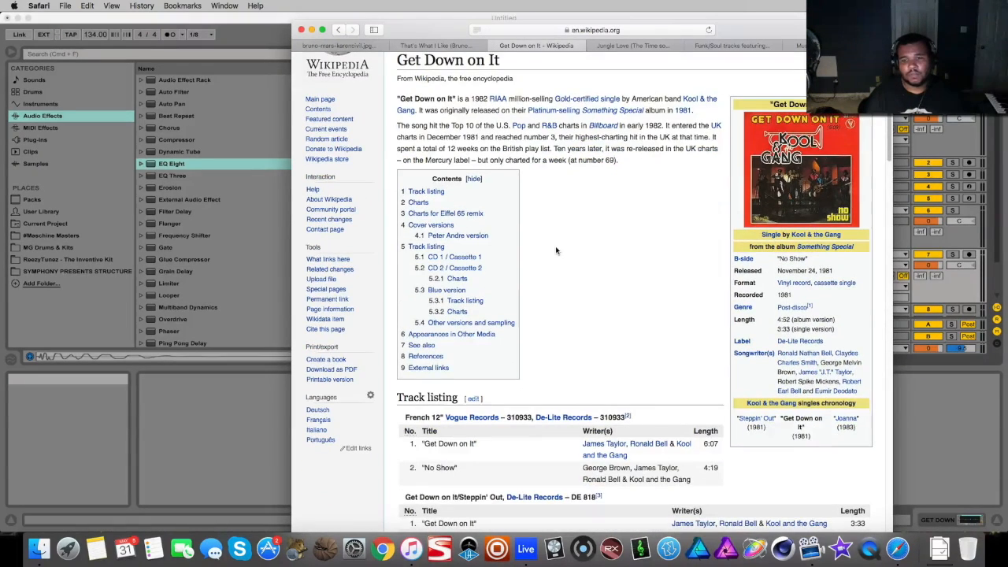
pyautogui.scroll(2, 556, 250)
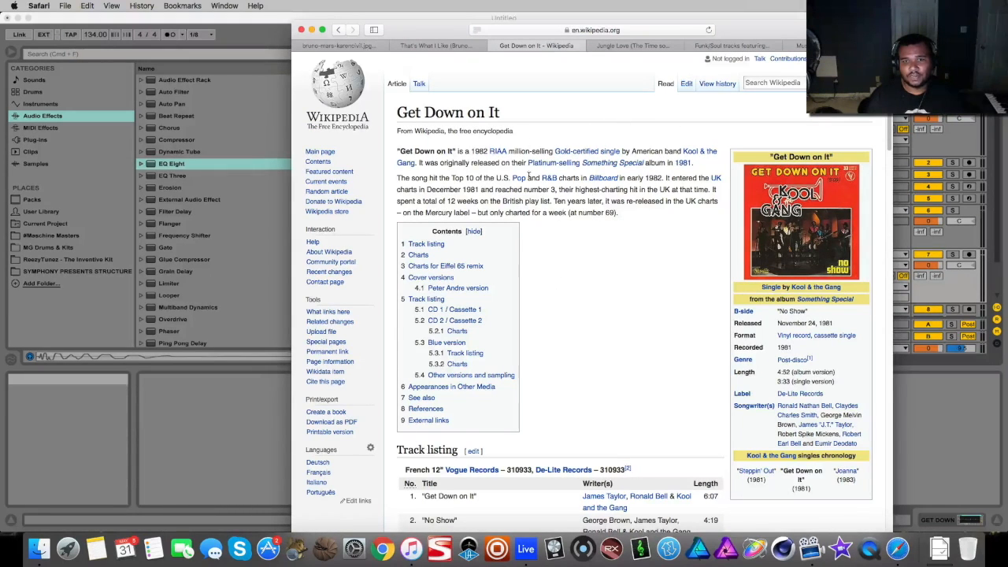
pyautogui.click(627, 46)
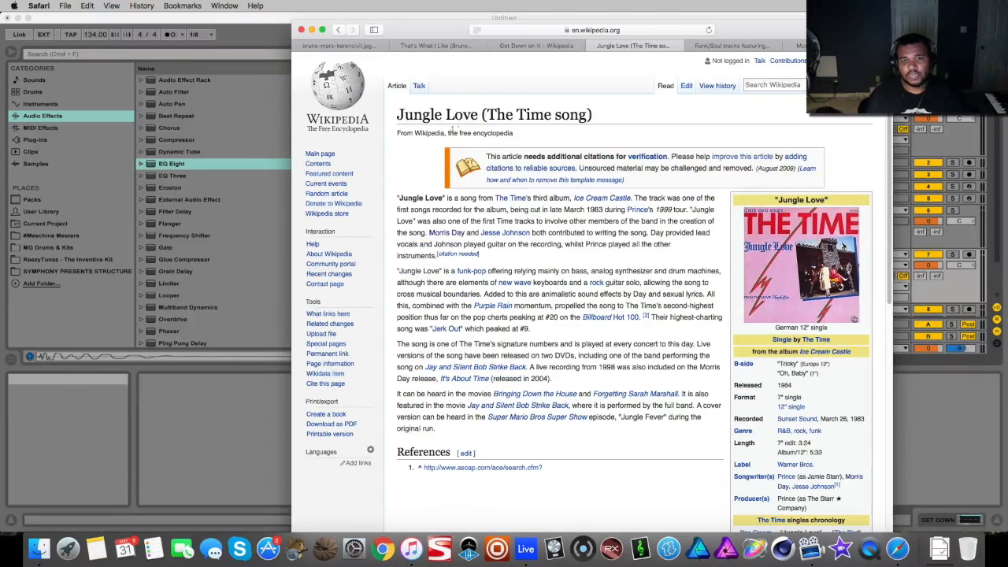
pyautogui.scroll(-1, 543, 199)
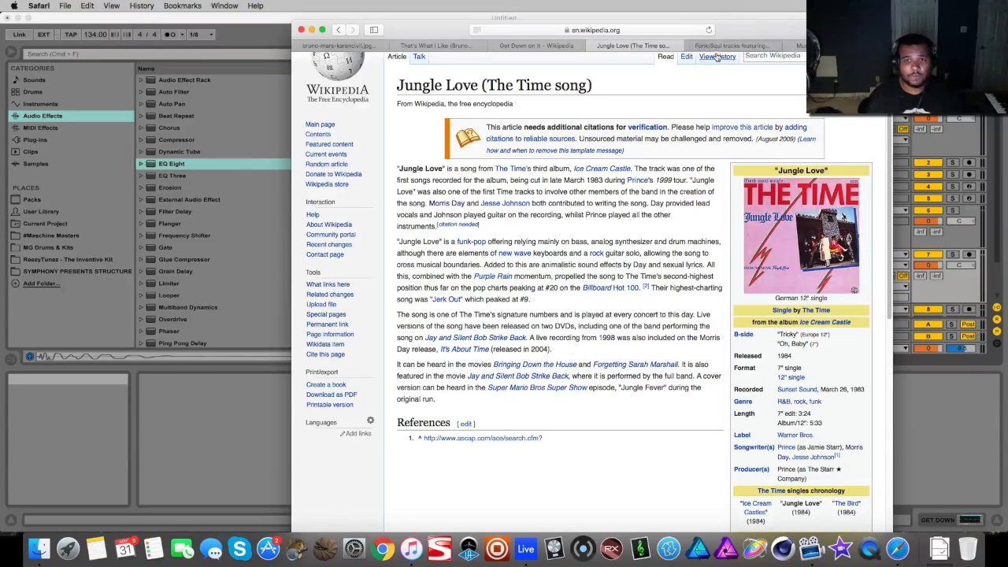
# - Switch to Ableton Live and play the soloed REFERENCE group from bar 41 to hear the Bruno Mars clip
pyautogui.click(963, 422)
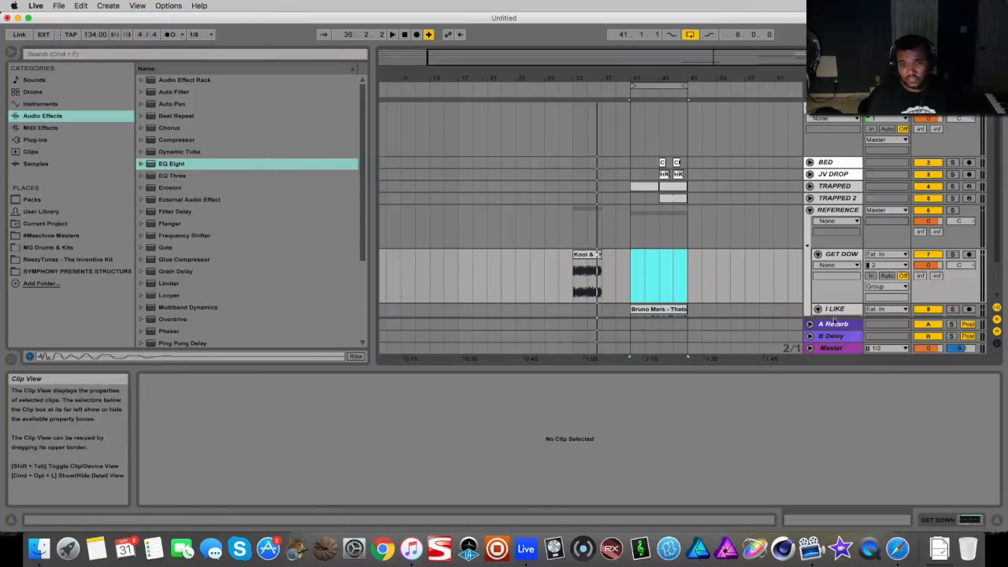
pyautogui.moveTo(712, 58); pyautogui.dragTo(717, 105)
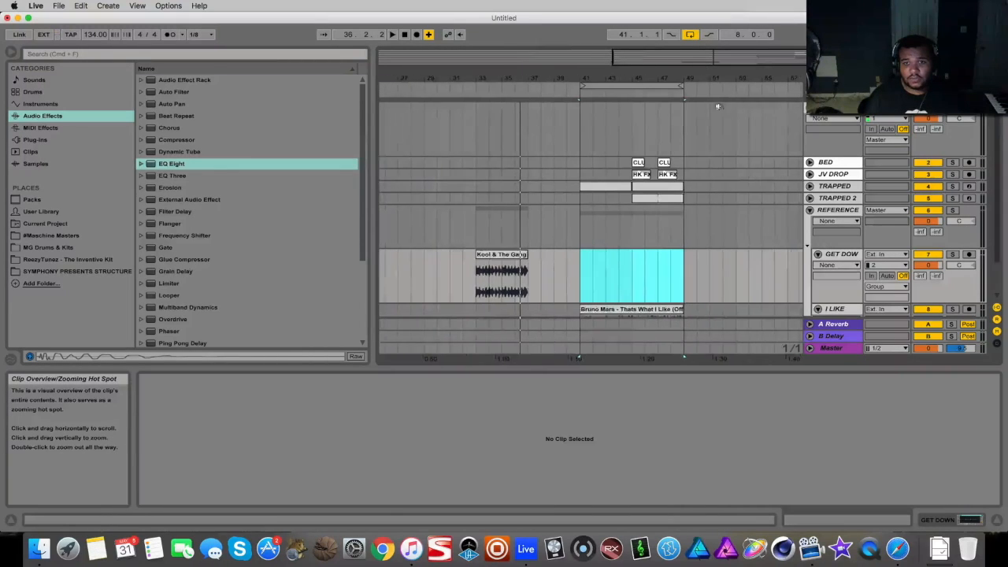
pyautogui.click(576, 278)
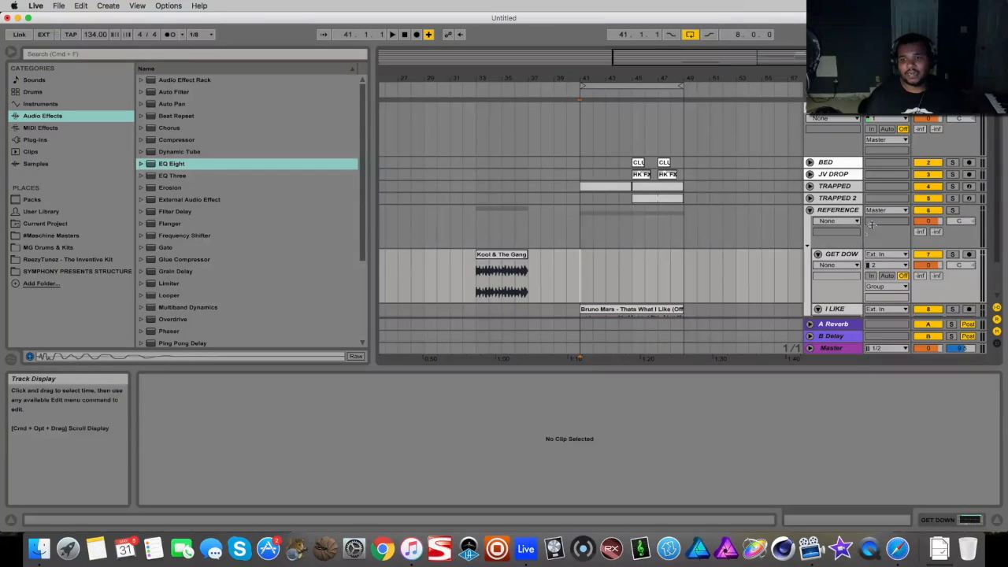
pyautogui.click(952, 210)
pyautogui.press('space')
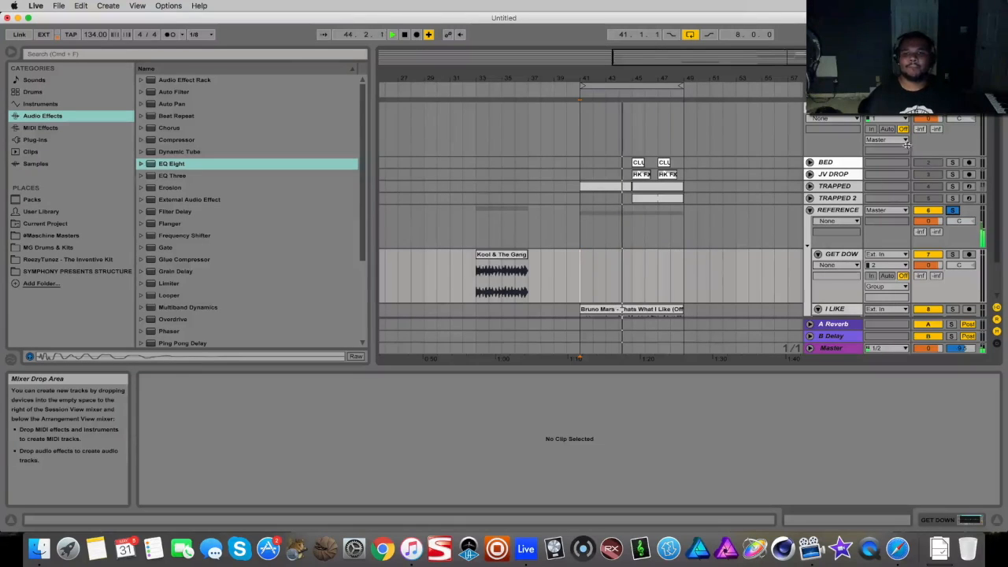
pyautogui.scroll(-2, 754, 214)
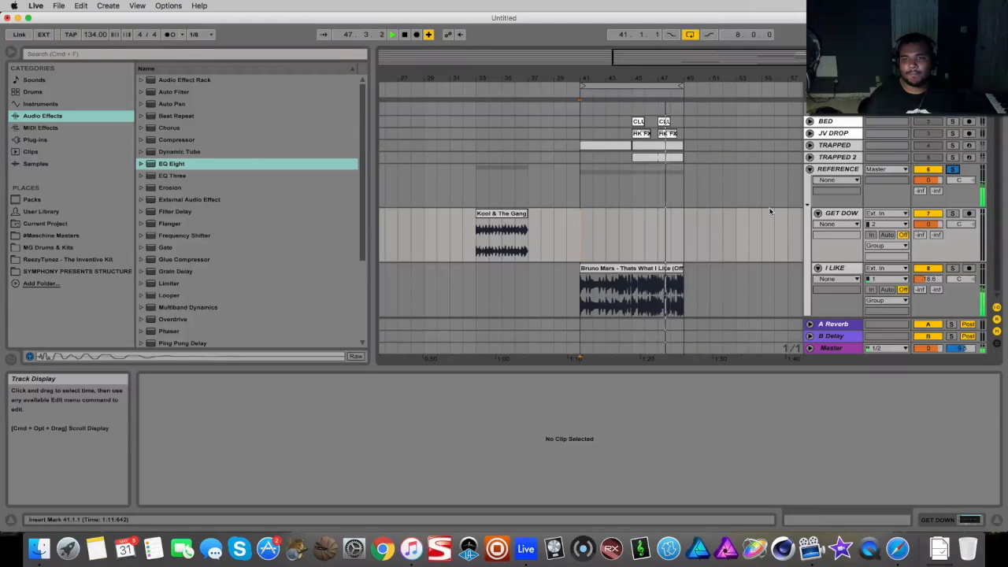
pyautogui.press('space')
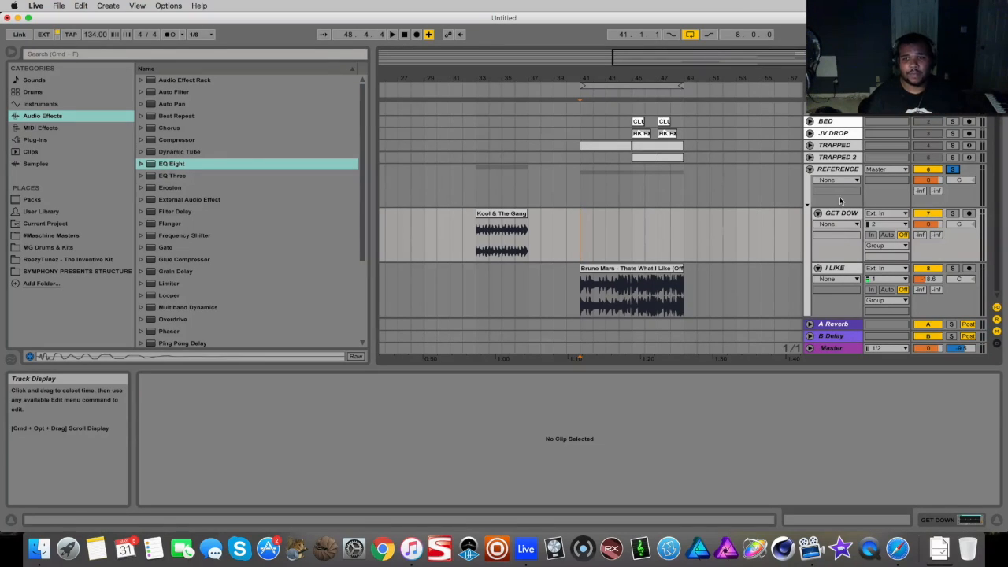
# - Turn off solo on the REFERENCE group and fold the group
pyautogui.click(952, 168)
pyautogui.scroll(2, 815, 207)
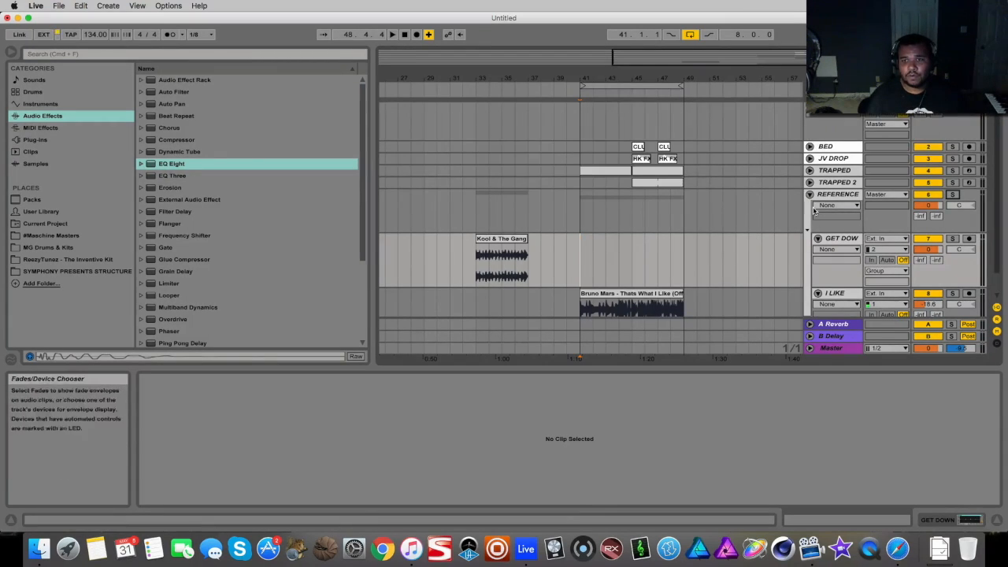
pyautogui.click(810, 194)
# - Unfold the TRAPPED track and open its first MIDI clip, at bar 41, in an enlarged note editor
pyautogui.click(809, 187)
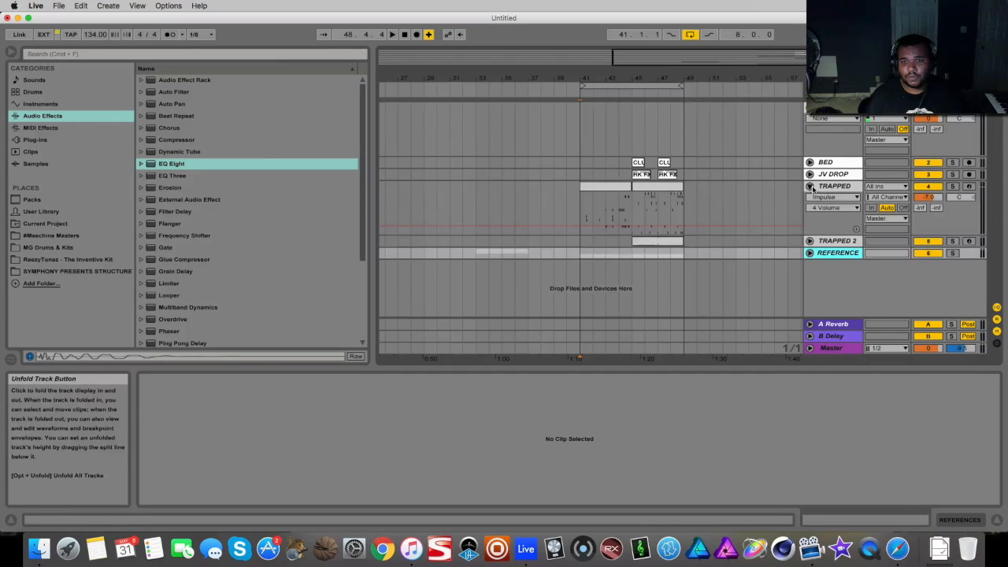
pyautogui.moveTo(653, 78); pyautogui.dragTo(474, 111)
pyautogui.moveTo(700, 93); pyautogui.dragTo(697, 81)
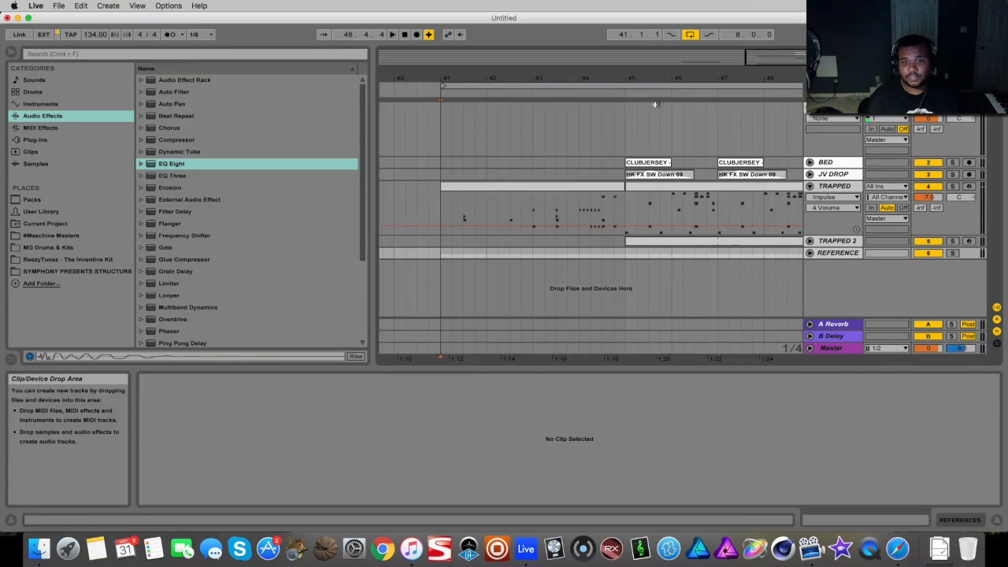
pyautogui.doubleClick(591, 187)
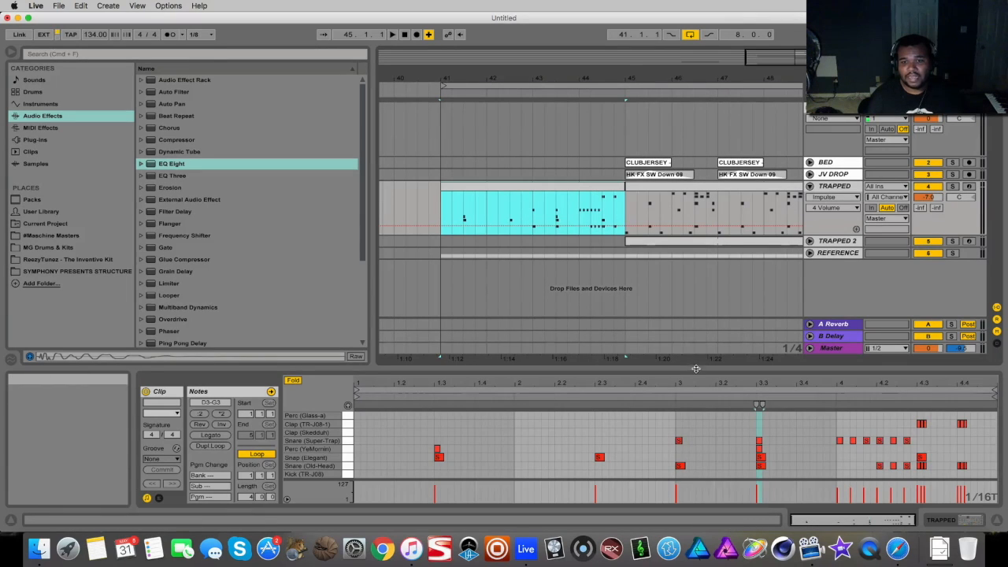
pyautogui.moveTo(695, 369); pyautogui.dragTo(695, 271)
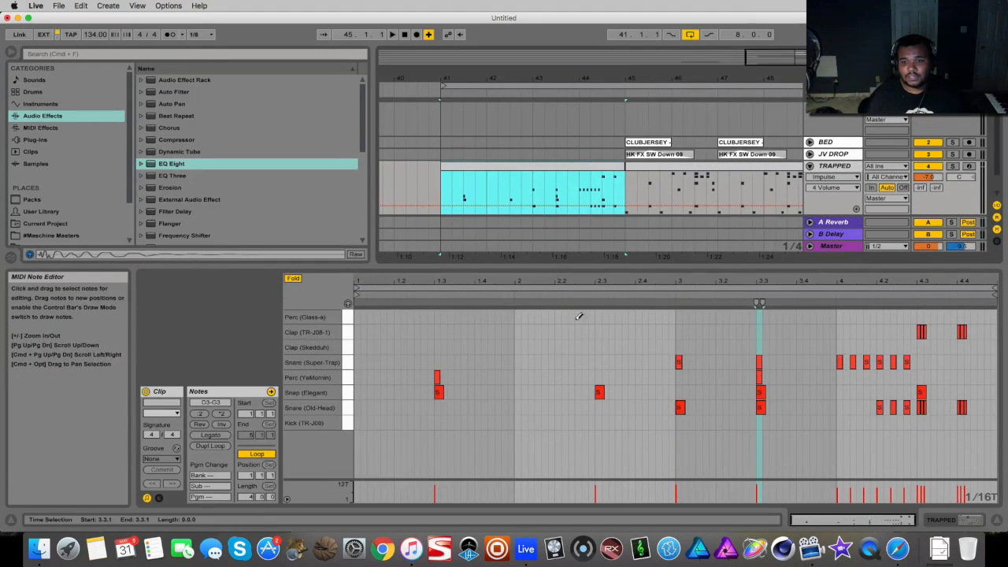
# - Inspect the Snare (Old-Head) notes in bars 3 and 4 and the Clap (TR-J08-1) notes at 4.3 by selecting them
pyautogui.click(846, 34)
pyautogui.moveTo(617, 358); pyautogui.dragTo(958, 370)
pyautogui.moveTo(994, 410); pyautogui.dragTo(669, 410)
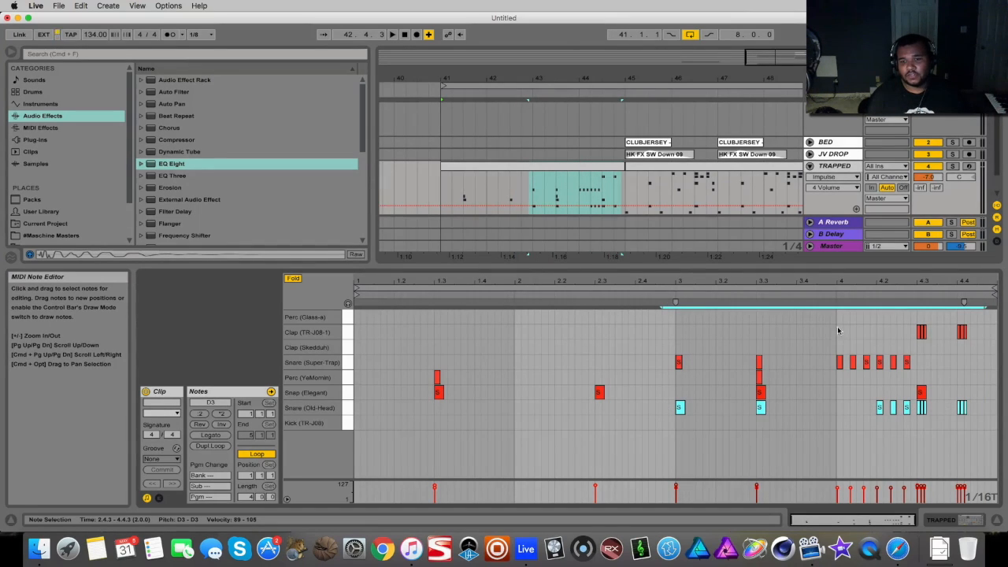
pyautogui.moveTo(910, 317); pyautogui.dragTo(932, 352)
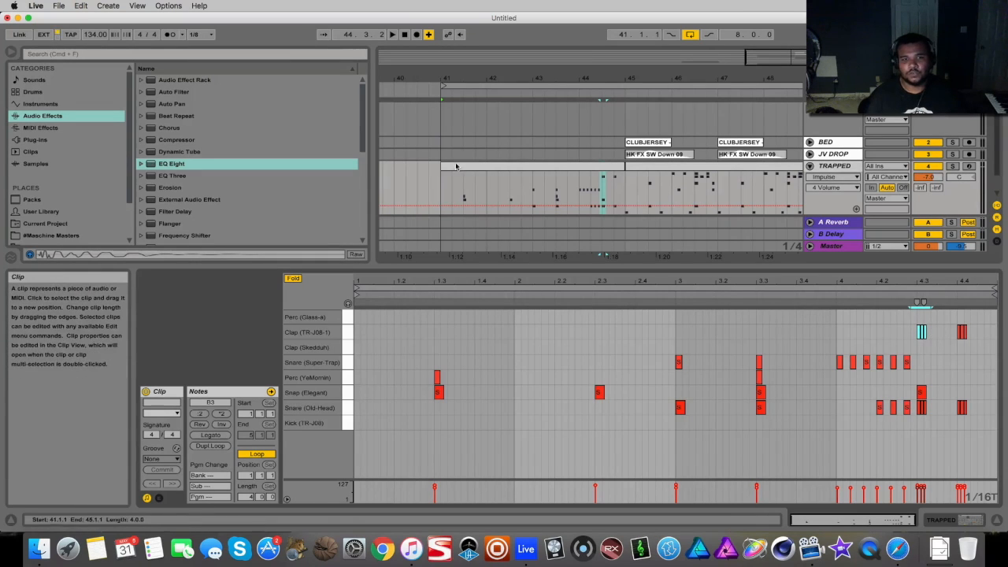
# - Play the arrangement from bar 41 and view the whole looped section of the drum tracks
pyautogui.click(445, 155)
pyautogui.press('space')
pyautogui.scroll(-2, 558, 149)
pyautogui.doubleClick(622, 148)
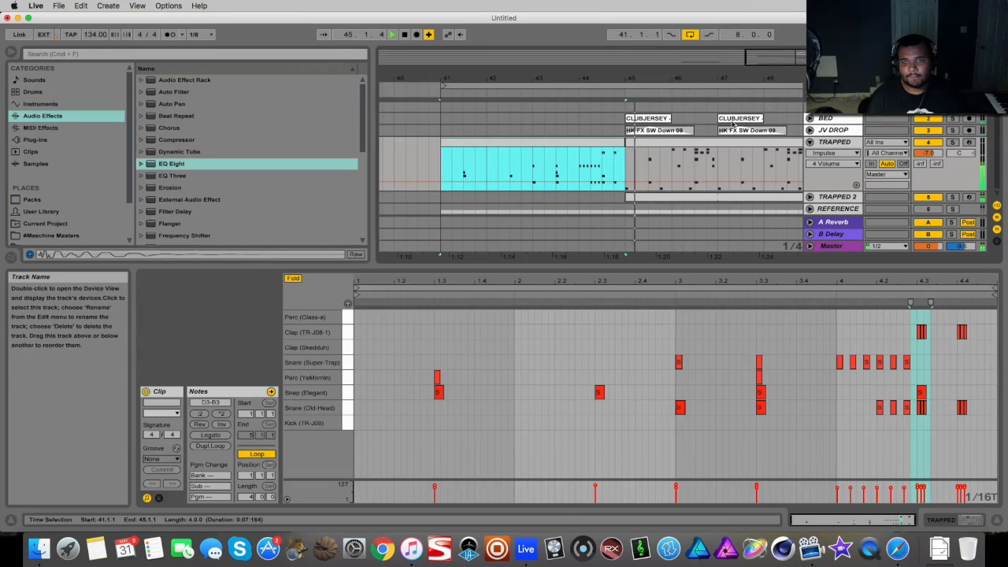
pyautogui.press('-')
pyautogui.press('-')
pyautogui.press('-')
pyautogui.press('-')
pyautogui.press('+')
pyautogui.press('+')
pyautogui.moveTo(787, 56); pyautogui.dragTo(817, 66)
# - Show the JV DROP track's device chain, unfold the track and stop playback
pyautogui.click(834, 132)
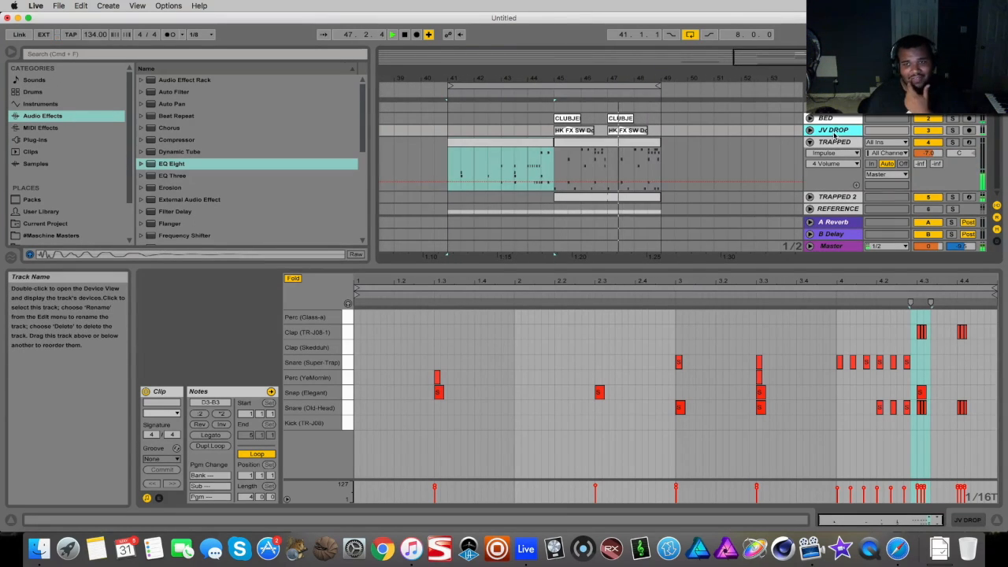
pyautogui.click(956, 521)
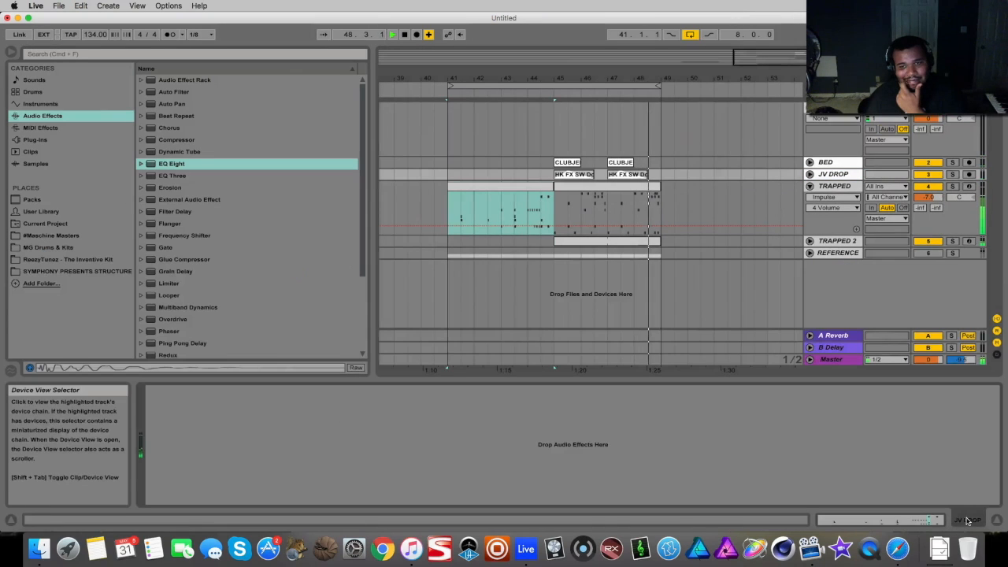
pyautogui.click(809, 175)
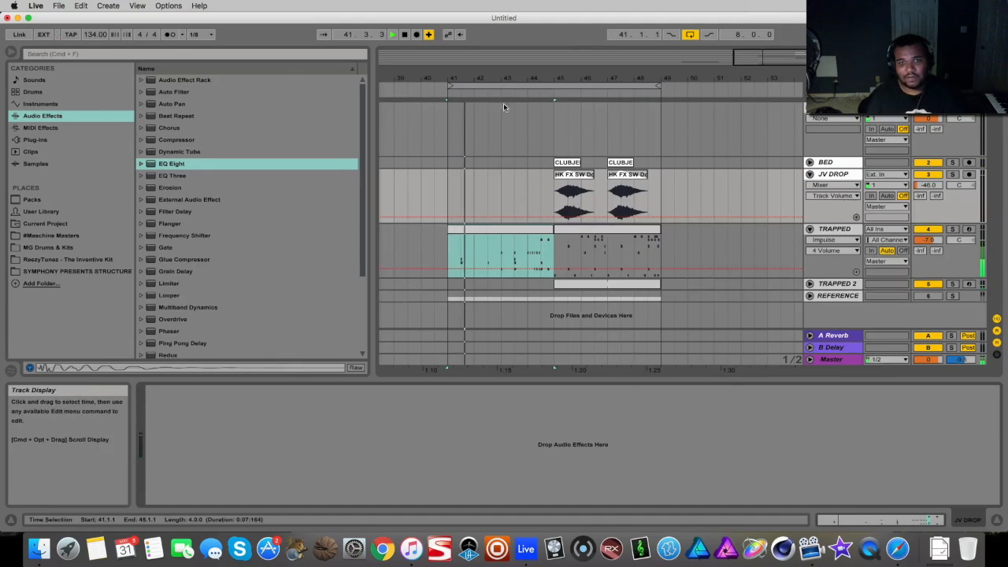
pyautogui.press('space')
# - Set the loop to start at 45.1.1 with a length of 4 bars, and unfold the BED track
pyautogui.moveTo(451, 85); pyautogui.dragTo(557, 88)
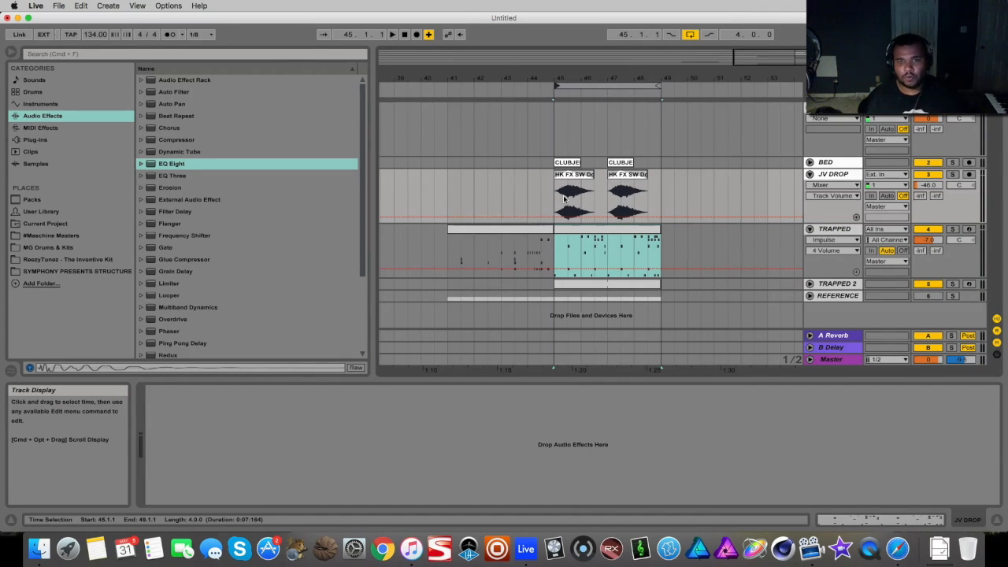
pyautogui.click(809, 161)
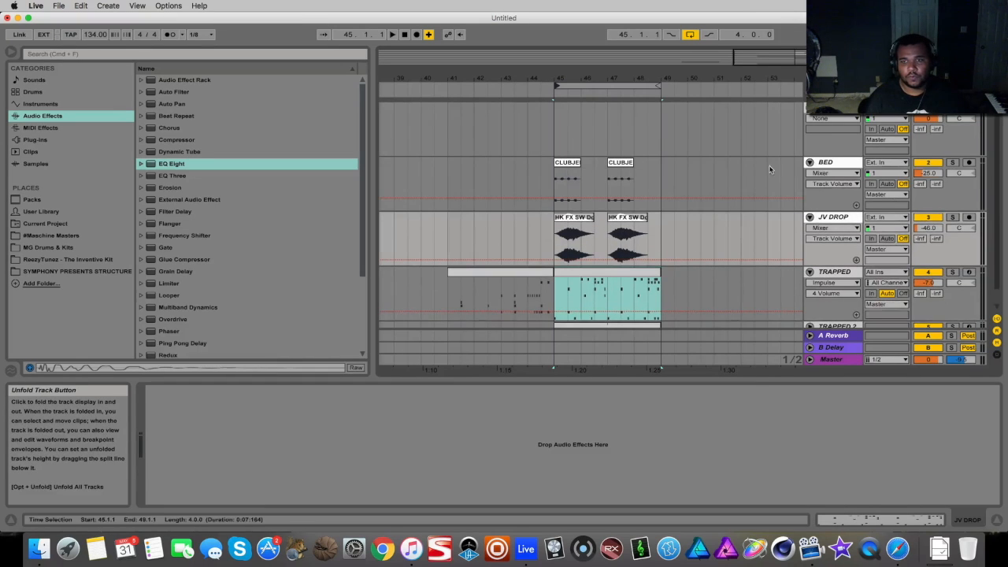
pyautogui.scroll(-1, 561, 181)
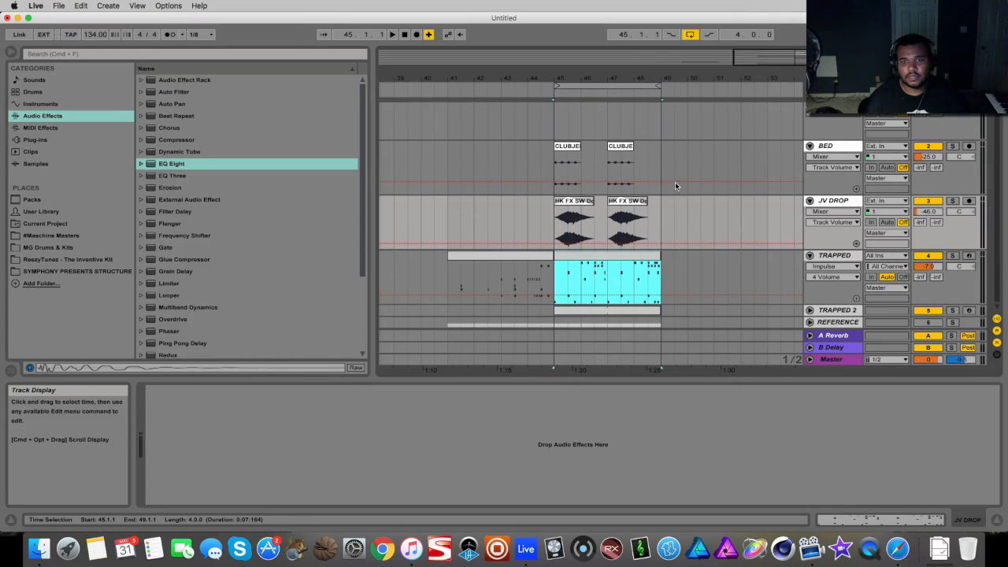
# - Play the looped section from the start of the first BED clip at bar 45
pyautogui.click(554, 151)
pyautogui.click(553, 177)
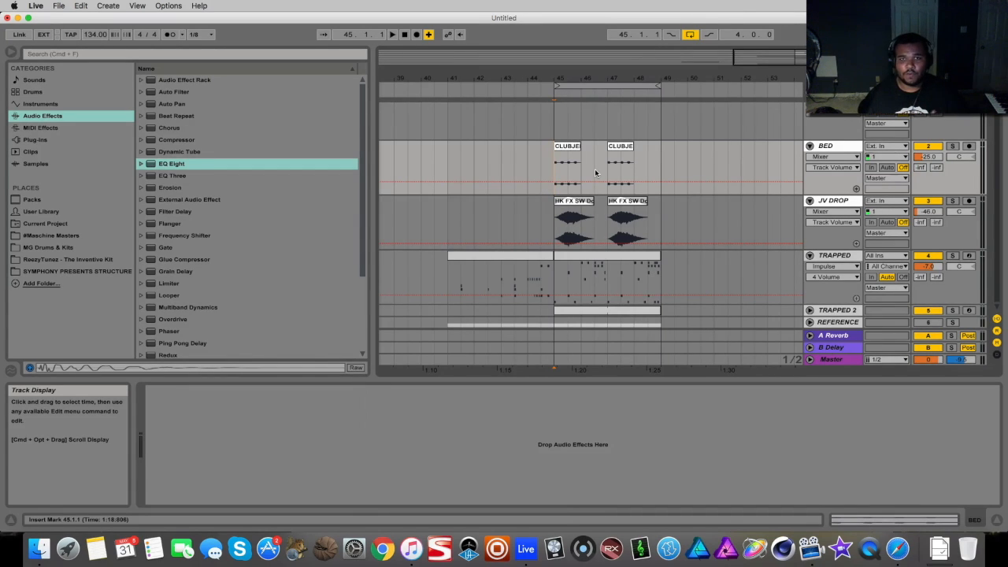
pyautogui.press('space')
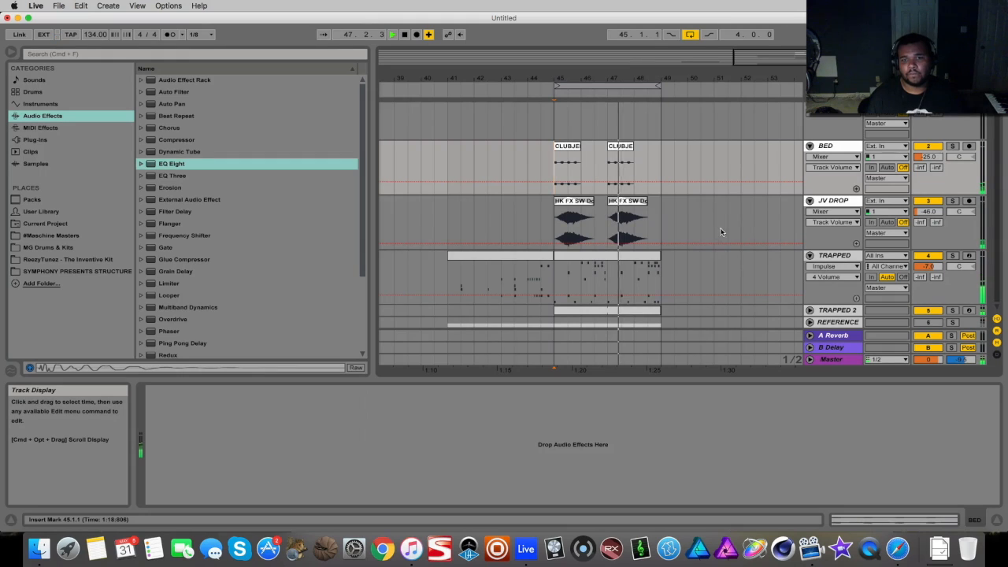
# - Extend the loop back to start at 41.1.1 with a length of 8 bars and inspect the first TRAPPED clip's notes
pyautogui.moveTo(557, 86); pyautogui.dragTo(502, 86)
pyautogui.moveTo(502, 87); pyautogui.dragTo(449, 87)
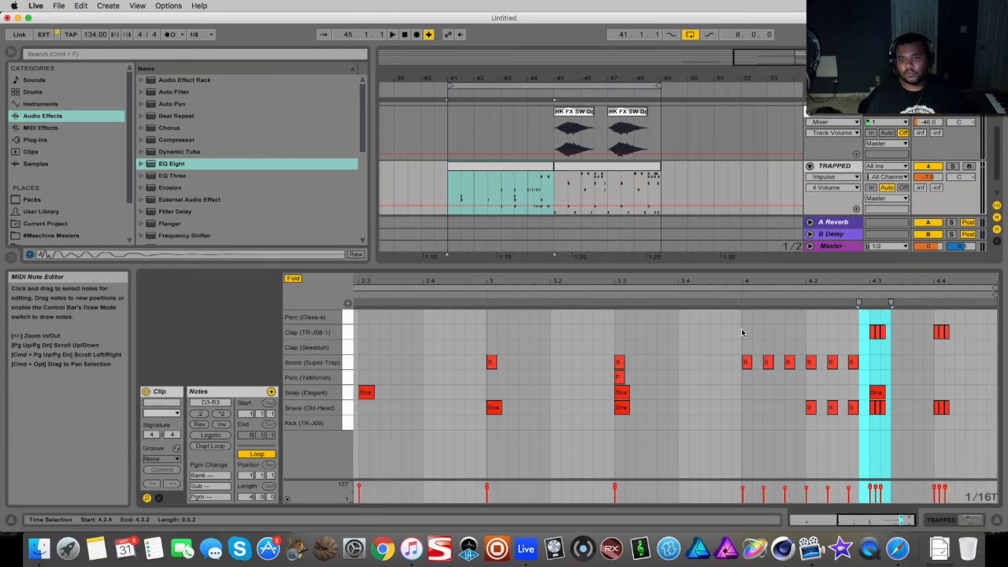
pyautogui.click(980, 383)
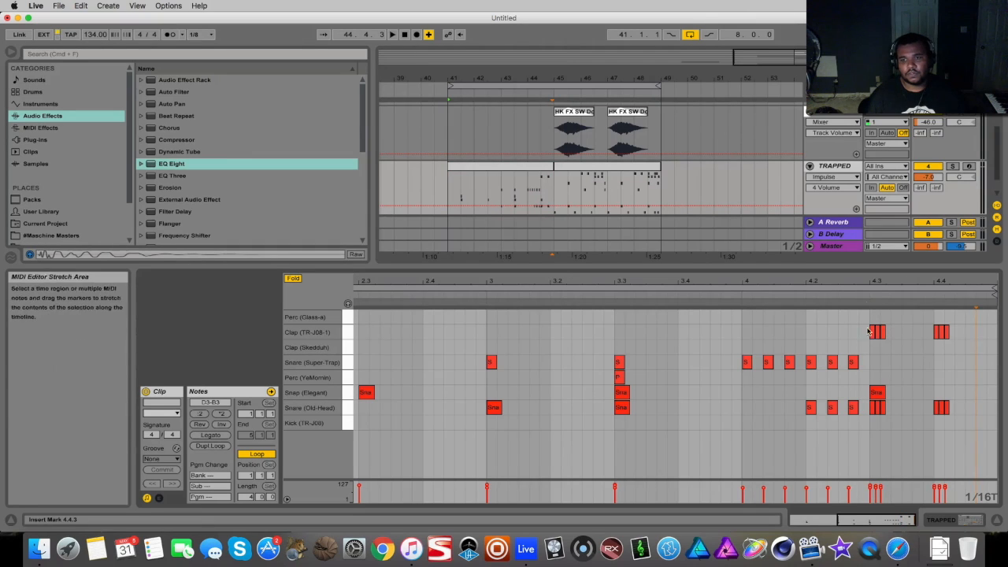
pyautogui.doubleClick(835, 281)
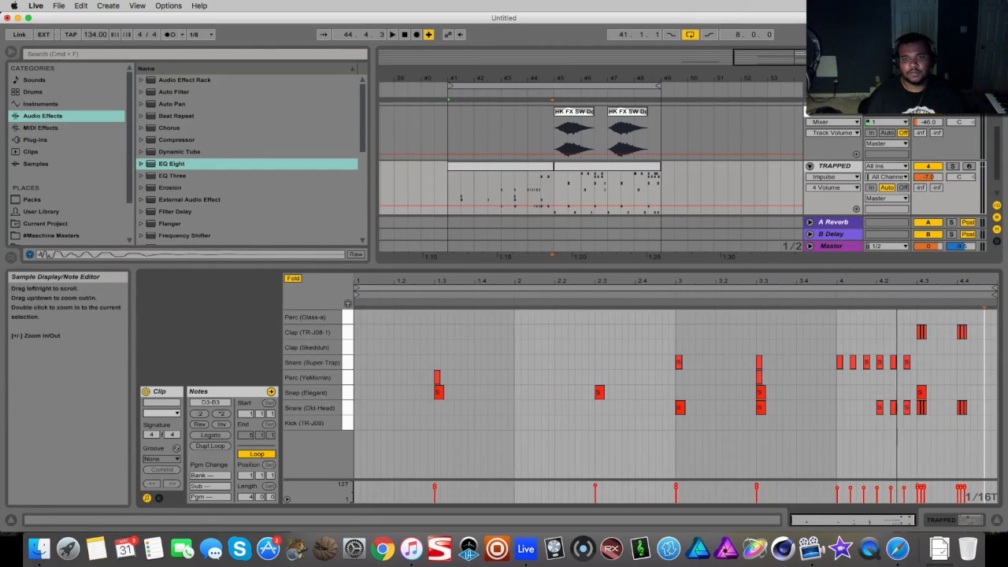
# - Unfold the REFERENCE group and set the loop to the Kool & The Gang - Get Down On It-1 clip at bar 33
pyautogui.doubleClick(727, 81)
pyautogui.moveTo(633, 268); pyautogui.dragTo(634, 383)
pyautogui.moveTo(669, 56); pyautogui.dragTo(693, 98)
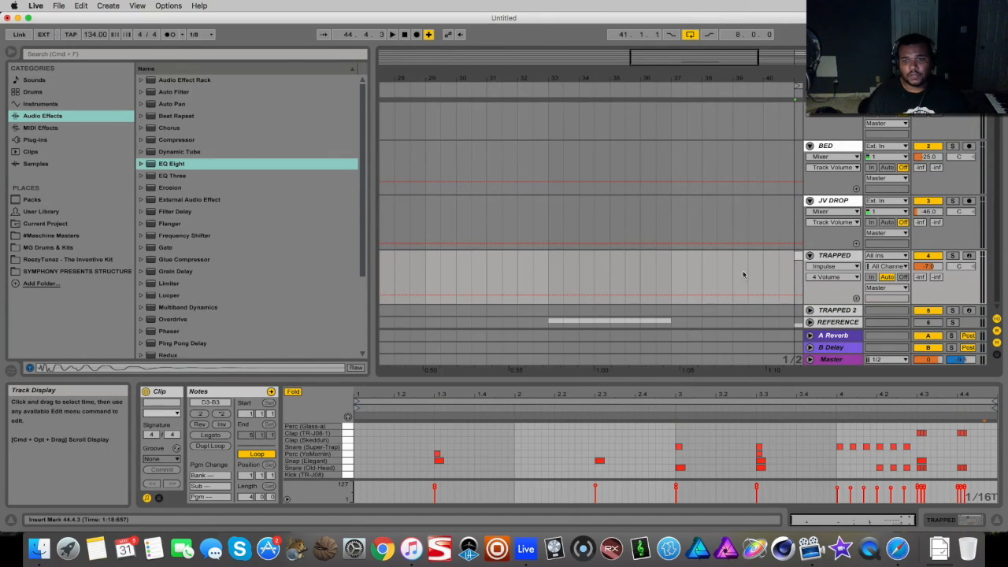
pyautogui.click(809, 322)
pyautogui.click(653, 236)
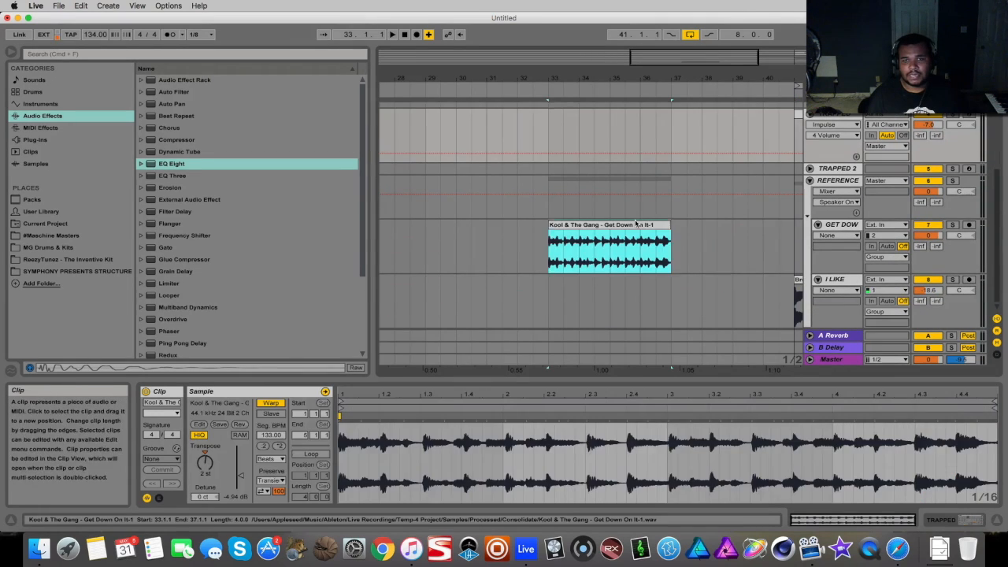
pyautogui.press('super+l')
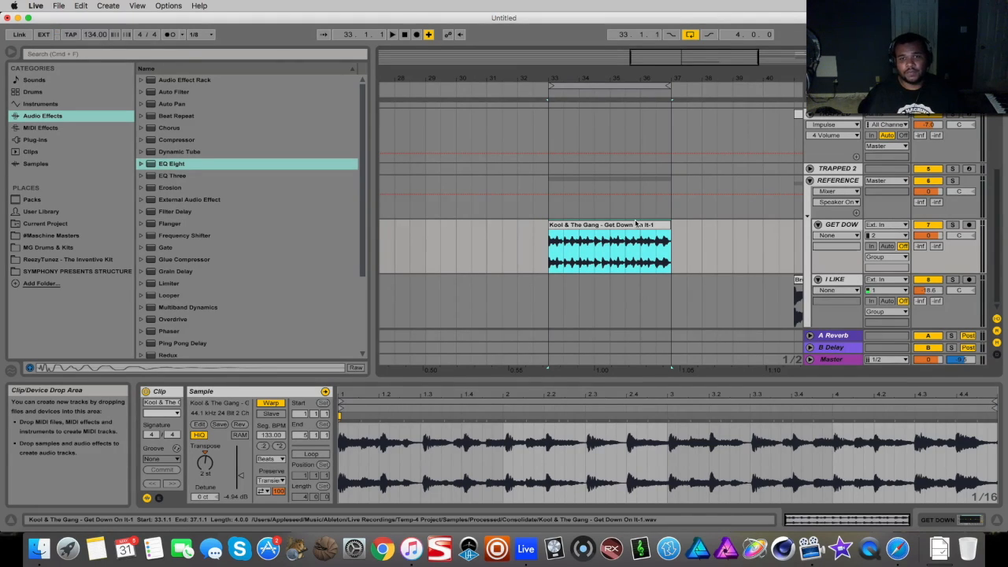
# - Play the reference loop, set the GET DOWN track's volume to -10.0 and its displayed automation to None
pyautogui.press('space')
pyautogui.moveTo(928, 235); pyautogui.dragTo(929, 272)
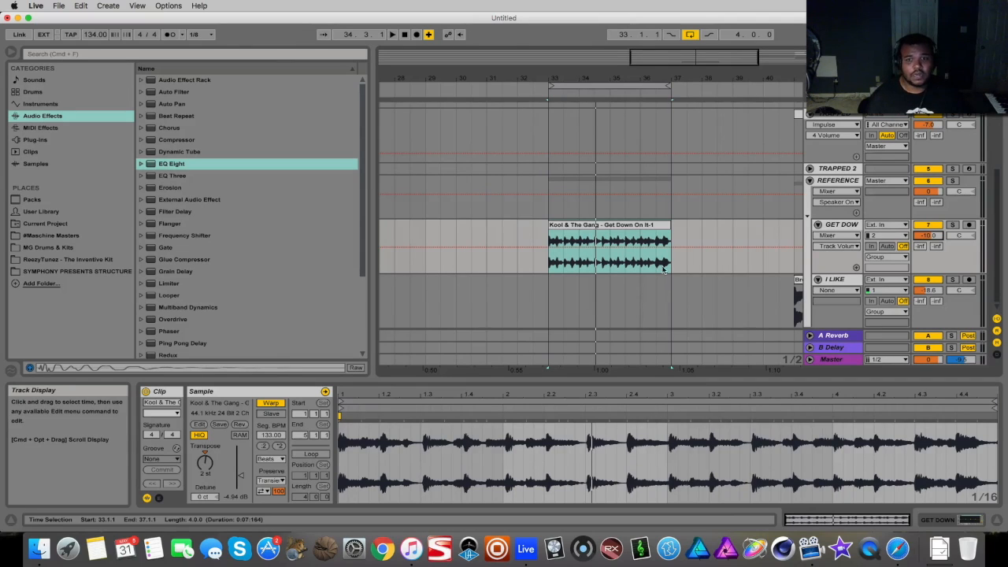
pyautogui.click(836, 235)
pyautogui.click(839, 246)
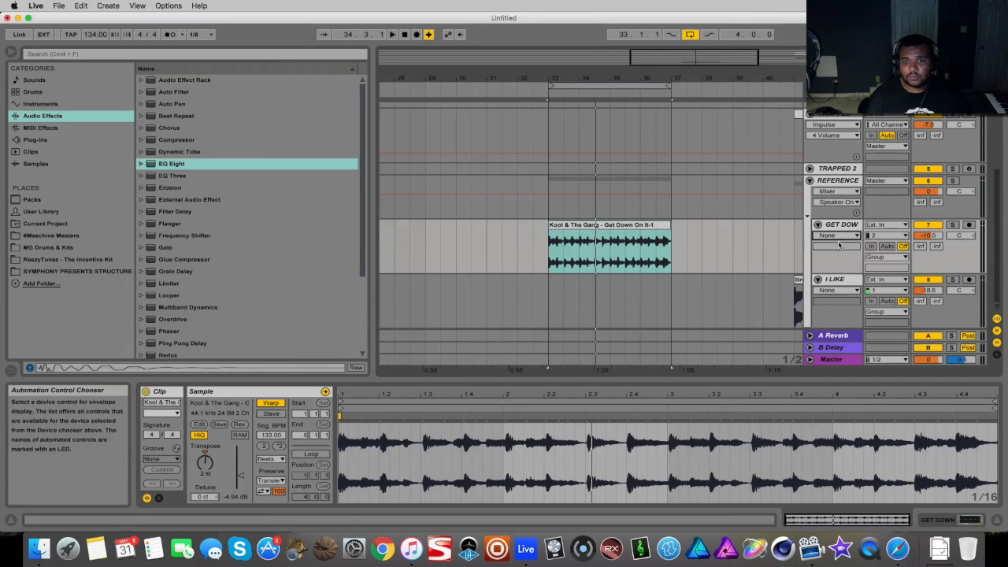
# - In the GET DOWN track's EQ Eight, set band 8 to the steep high cut and sweep its frequency down to 198 Hz during playback
pyautogui.click(968, 520)
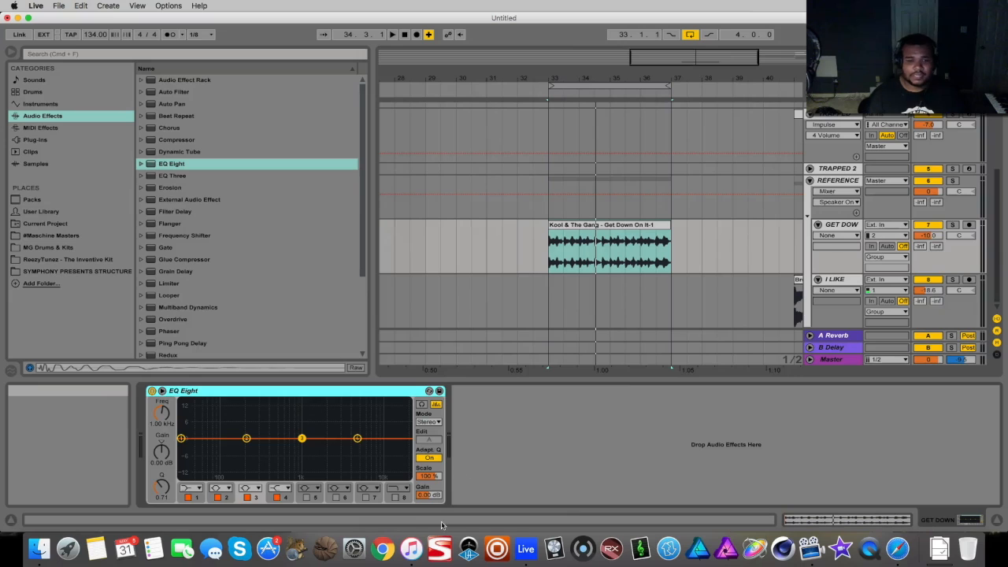
pyautogui.click(401, 489)
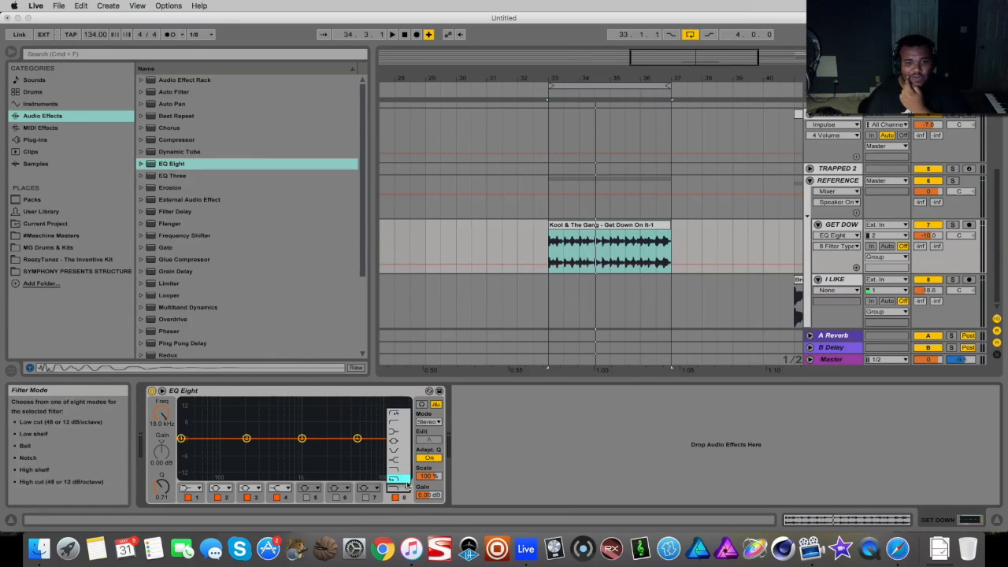
pyautogui.click(407, 479)
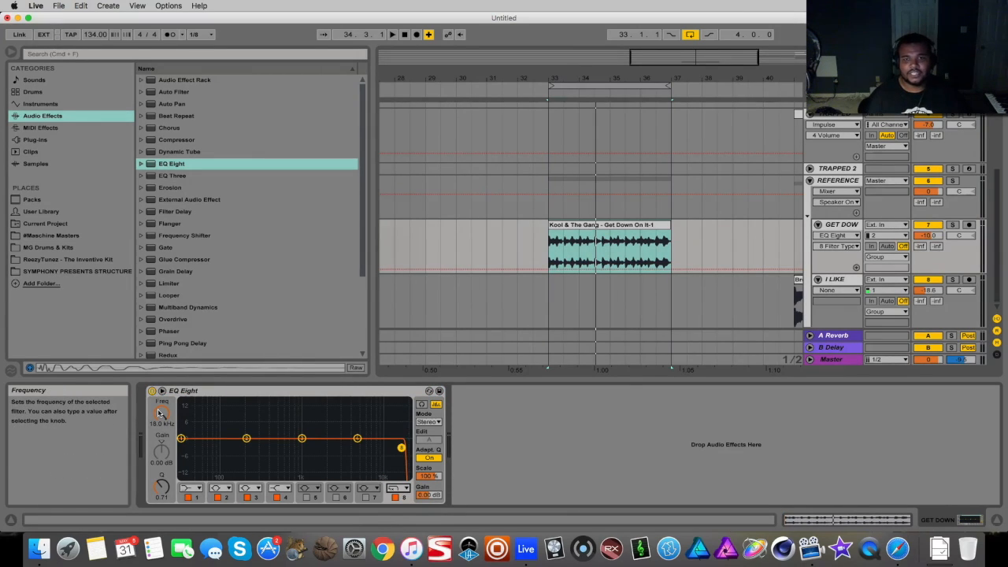
pyautogui.press('space')
pyautogui.moveTo(158, 413); pyautogui.dragTo(158, 472)
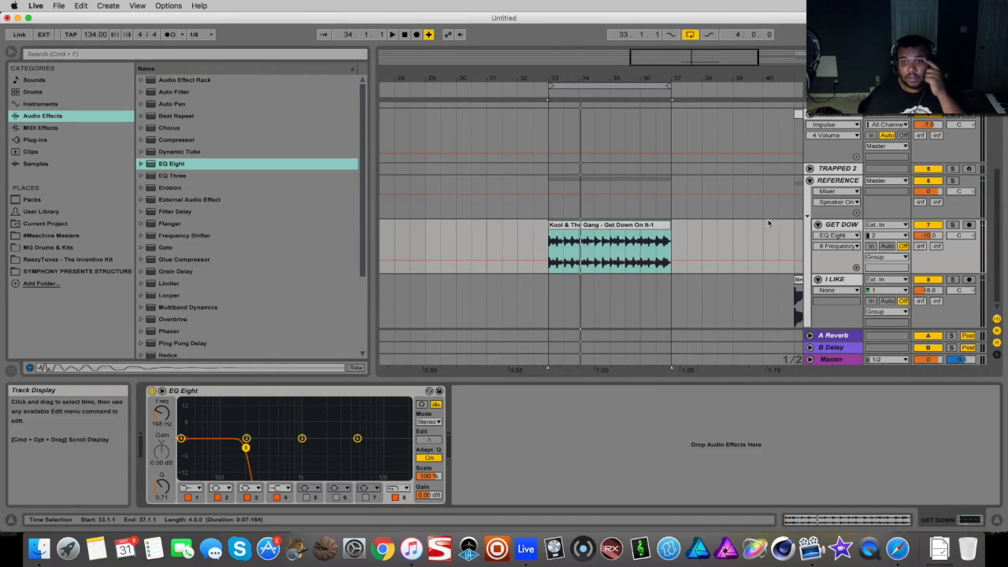
# - Fold the REFERENCE group, insert a MIDI track below it and load Omnisphere on that track
pyautogui.click(809, 181)
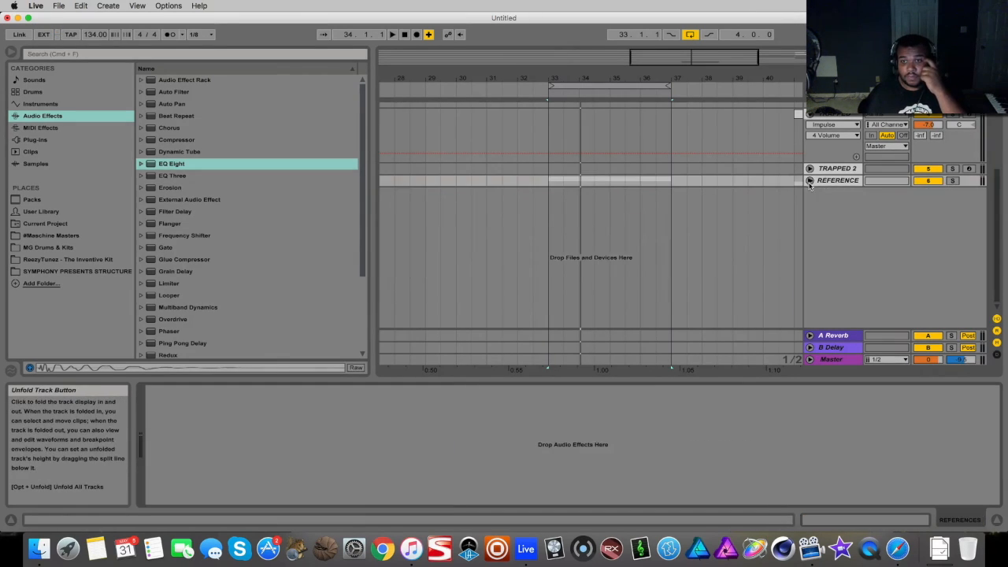
pyautogui.rightClick(824, 225)
pyautogui.click(857, 237)
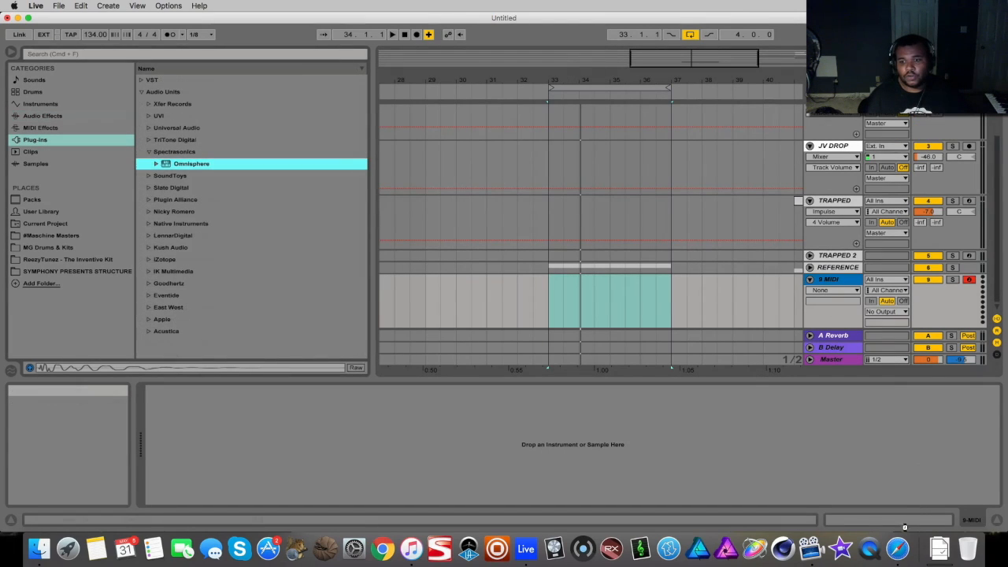
# - Switch to Safari, close the Omnisphere window and read the vintagesynth forum thread on funk/soul tracks featuring the Oberheim SEM
pyautogui.click(898, 551)
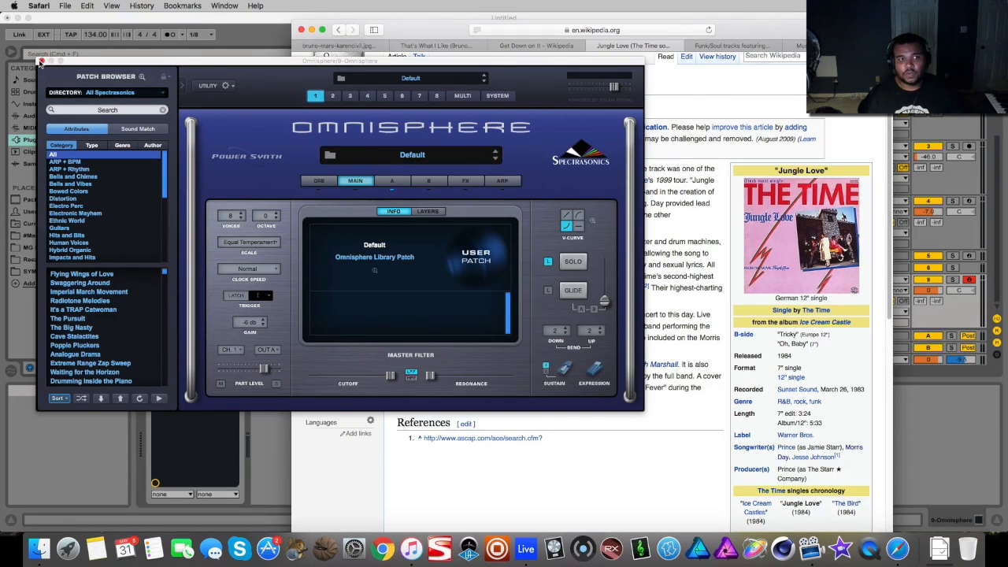
pyautogui.click(41, 61)
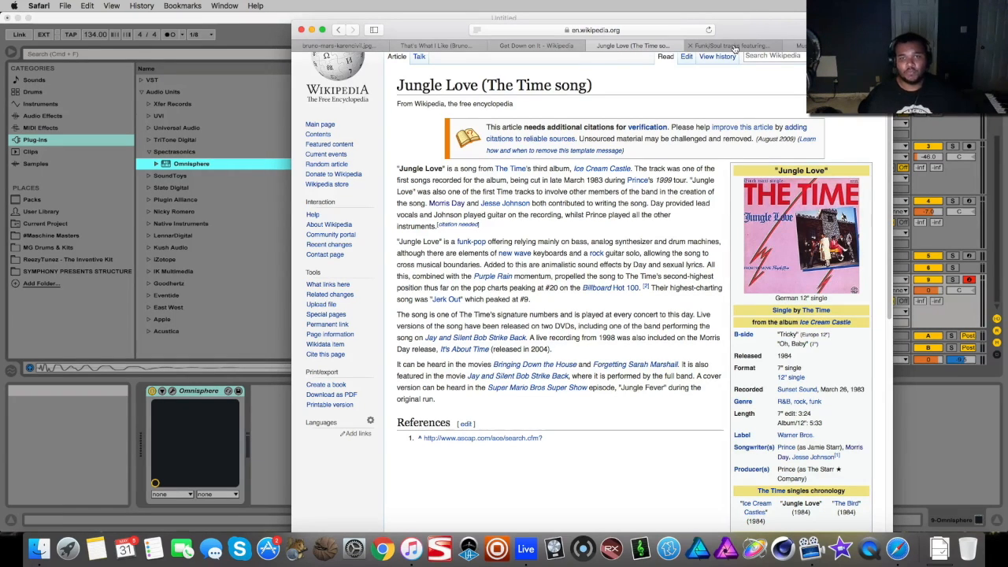
pyautogui.click(738, 46)
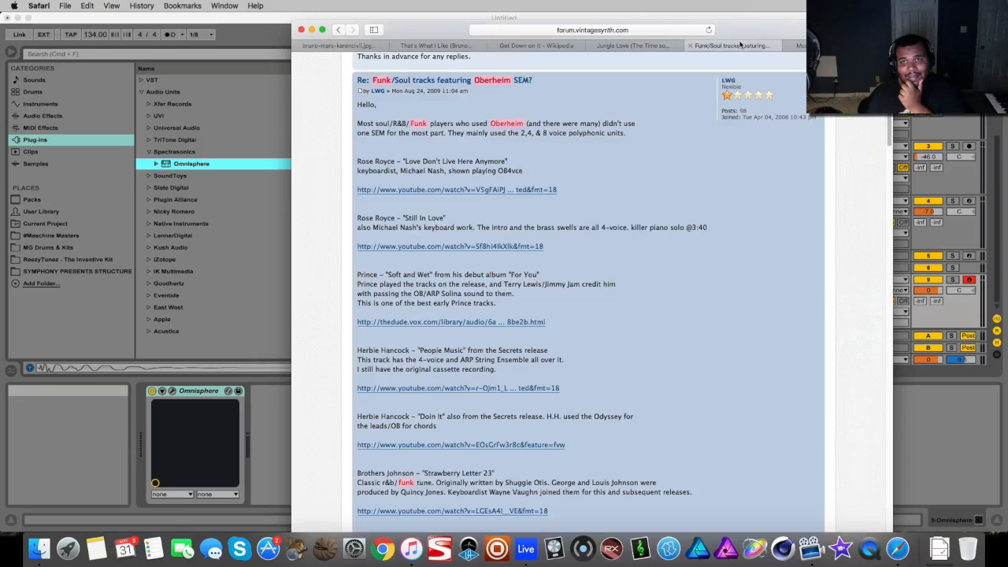
pyautogui.scroll(-2, 632, 253)
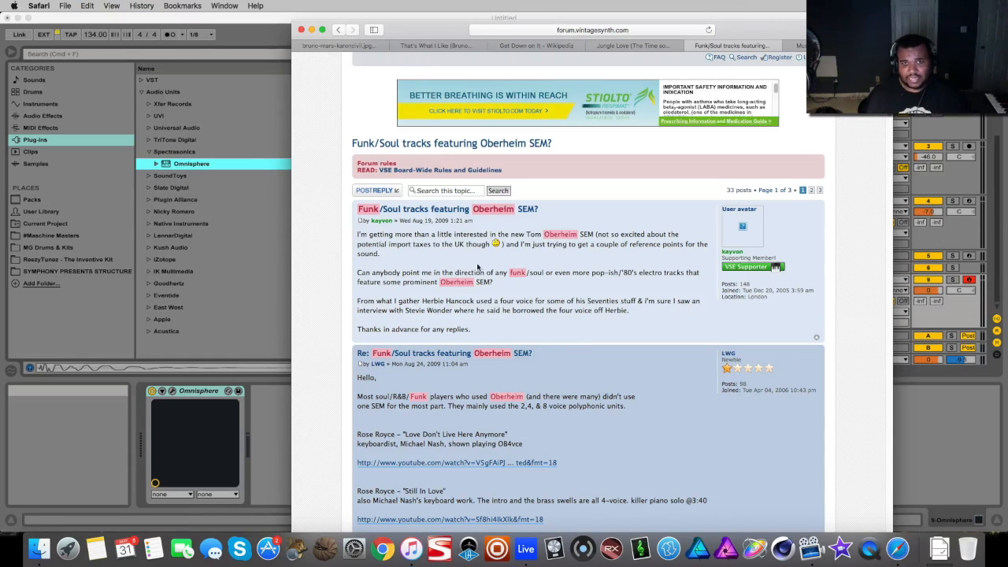
pyautogui.scroll(-10, 579, 295)
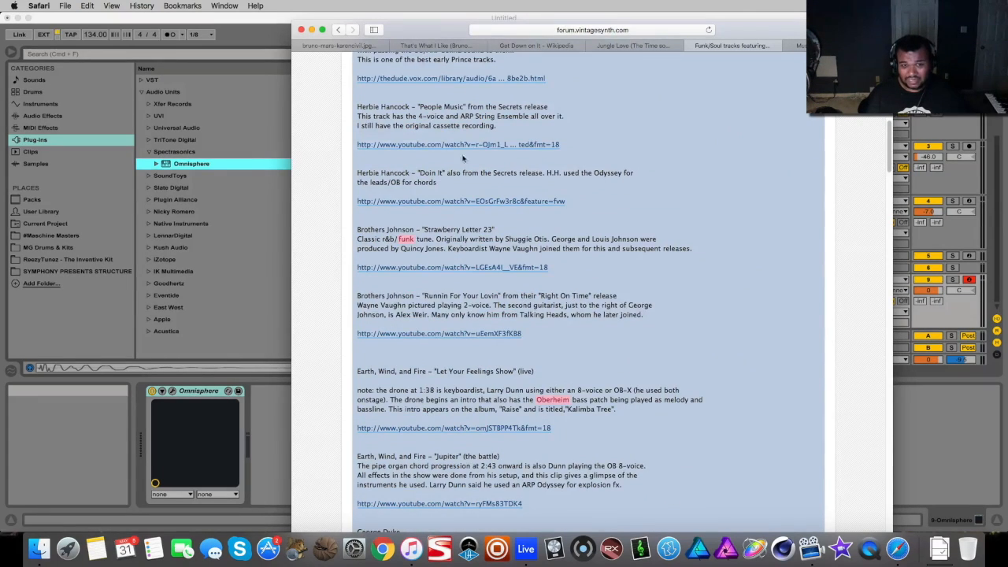
pyautogui.scroll(-6, 455, 166)
pyautogui.scroll(6, 434, 219)
pyautogui.scroll(3, 443, 339)
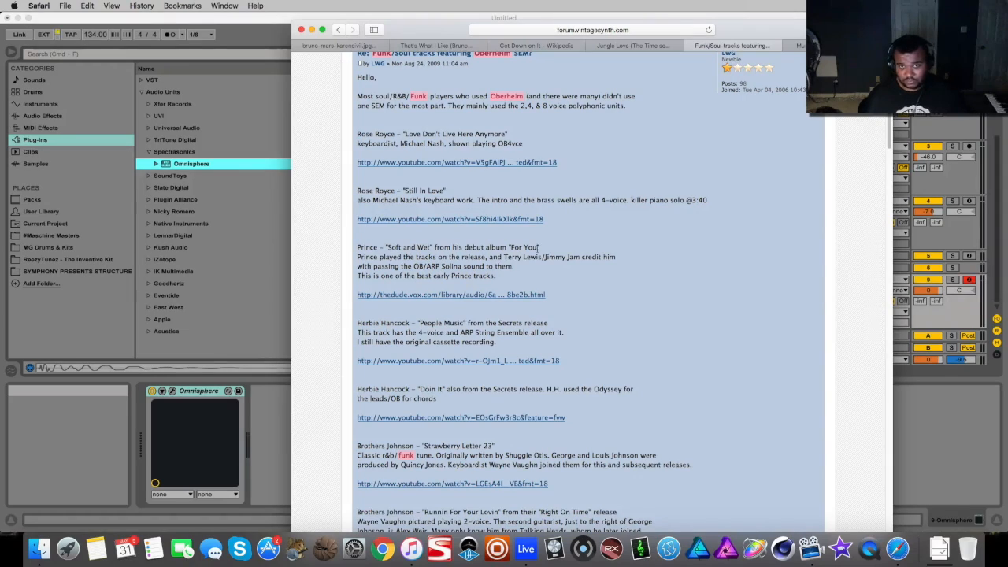
pyautogui.scroll(-15, 634, 270)
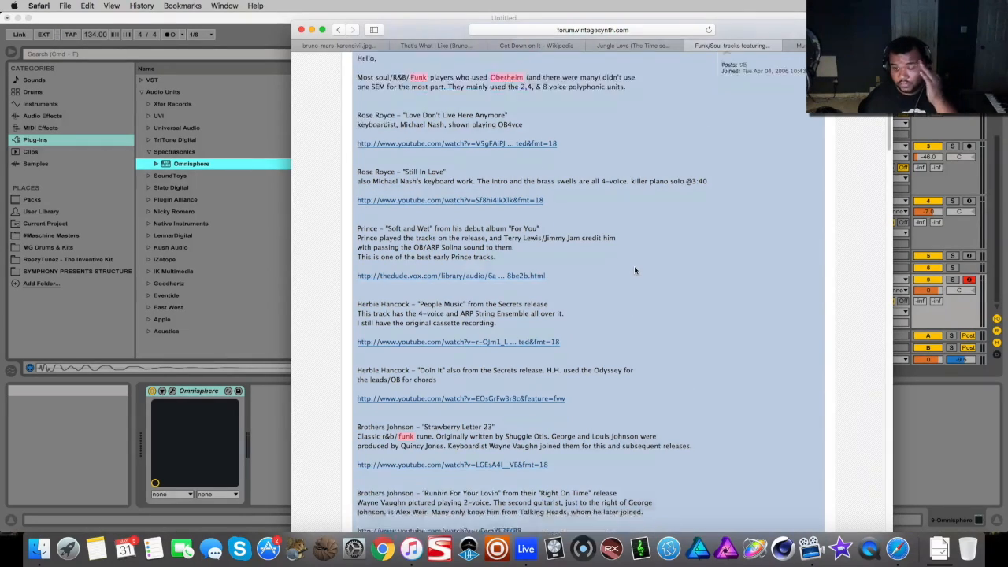
pyautogui.scroll(10, 634, 270)
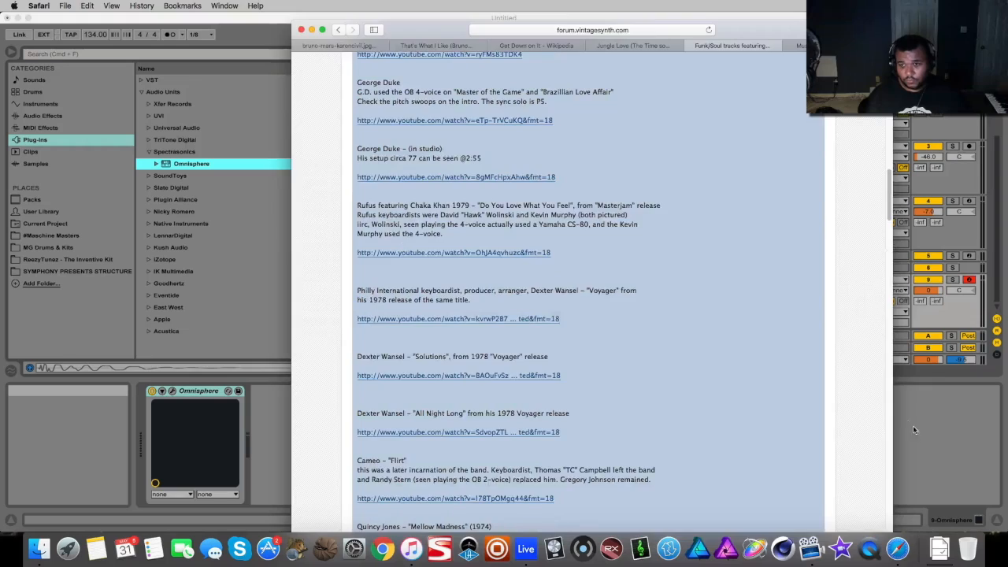
# - Back in Live, search Omnisphere's patches for Oberheim, filter by Synth Bass, audition Bleachbro Wide Juice Bass and load Nu Place Bass
pyautogui.click(913, 425)
pyautogui.click(172, 392)
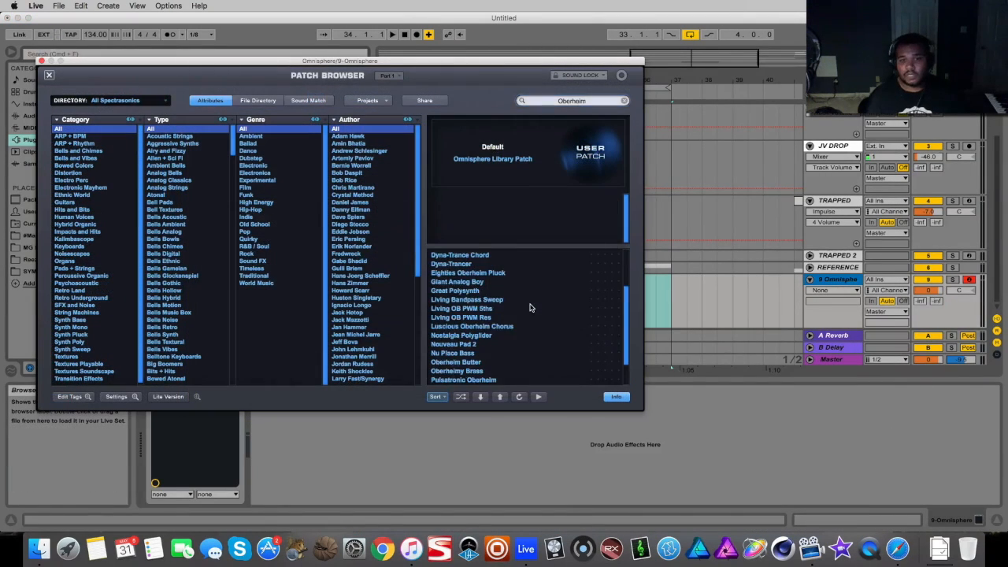
pyautogui.scroll(3, 511, 295)
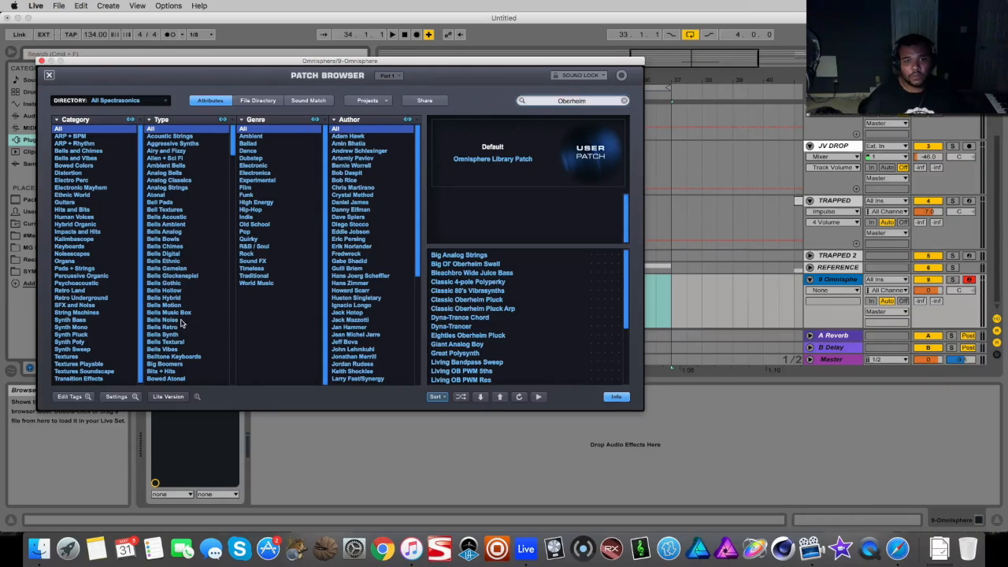
pyautogui.click(75, 321)
pyautogui.click(494, 254)
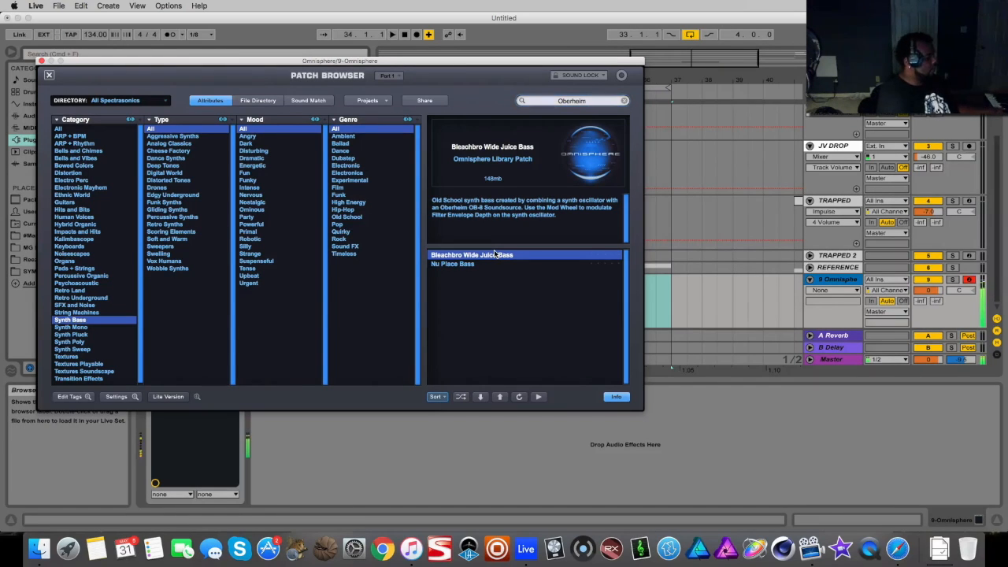
pyautogui.press('Down')
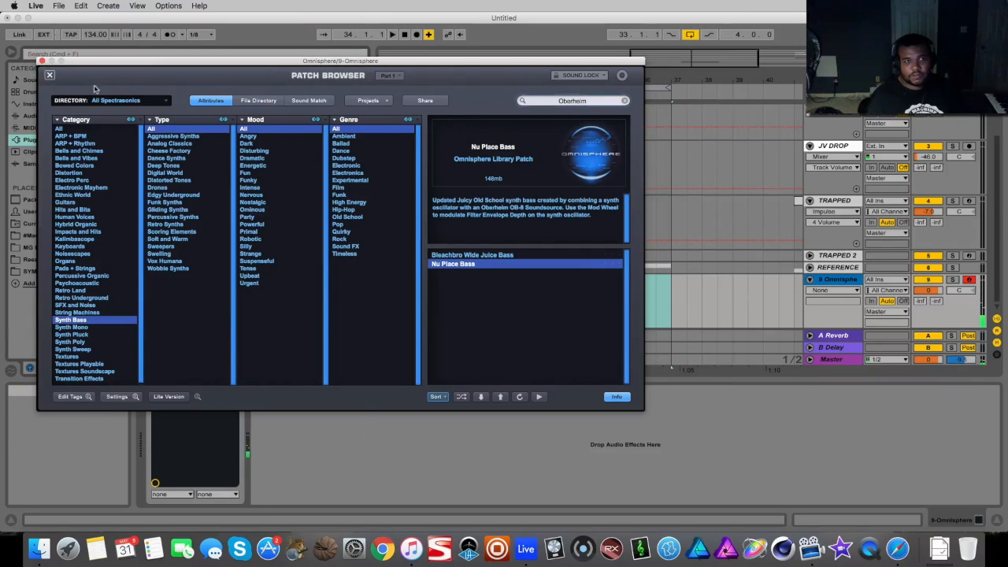
pyautogui.click(42, 61)
# - Play the reference loop and lower the Omnisphere track's volume to -22.6 dB in the mixer
pyautogui.press('space')
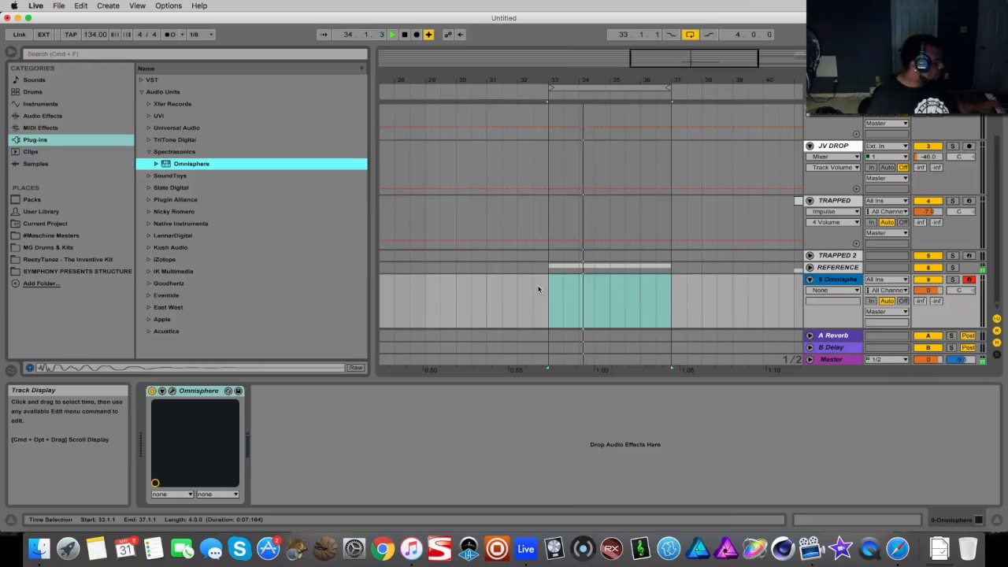
pyautogui.press('Tab')
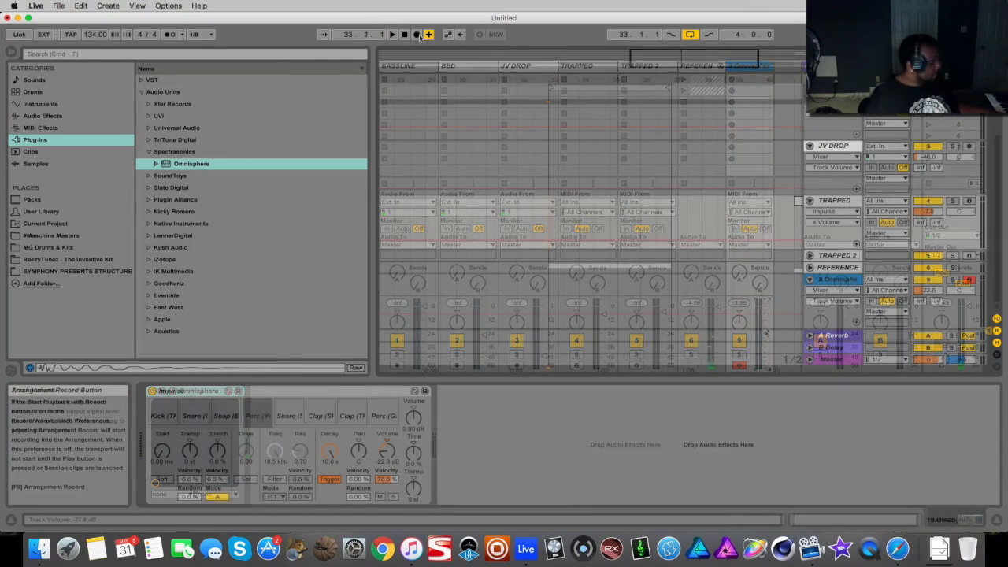
# - Record a four-bar bassline on the Omnisphere track over the loop at bar 33 and quantize all its notes
pyautogui.click(417, 35)
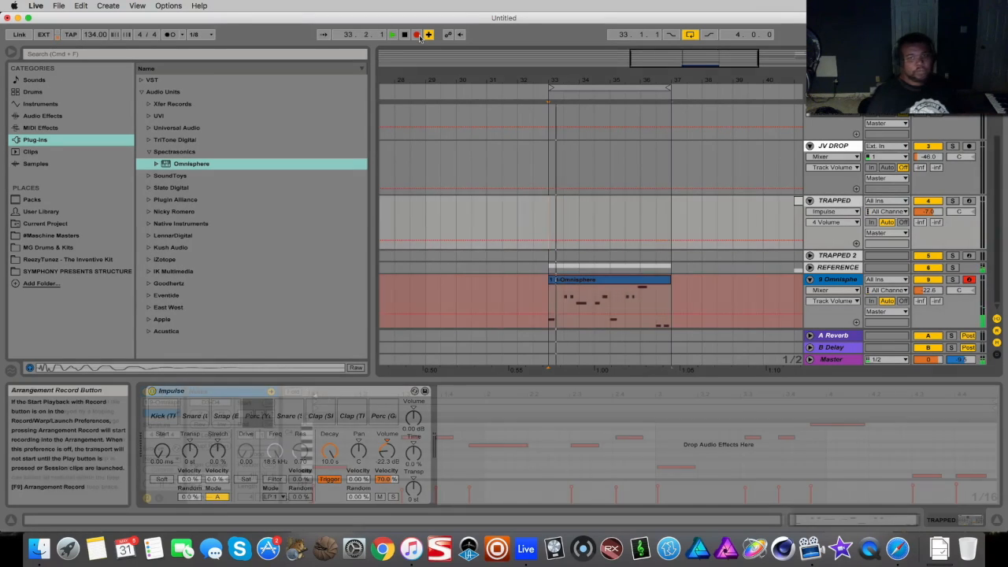
pyautogui.press('space')
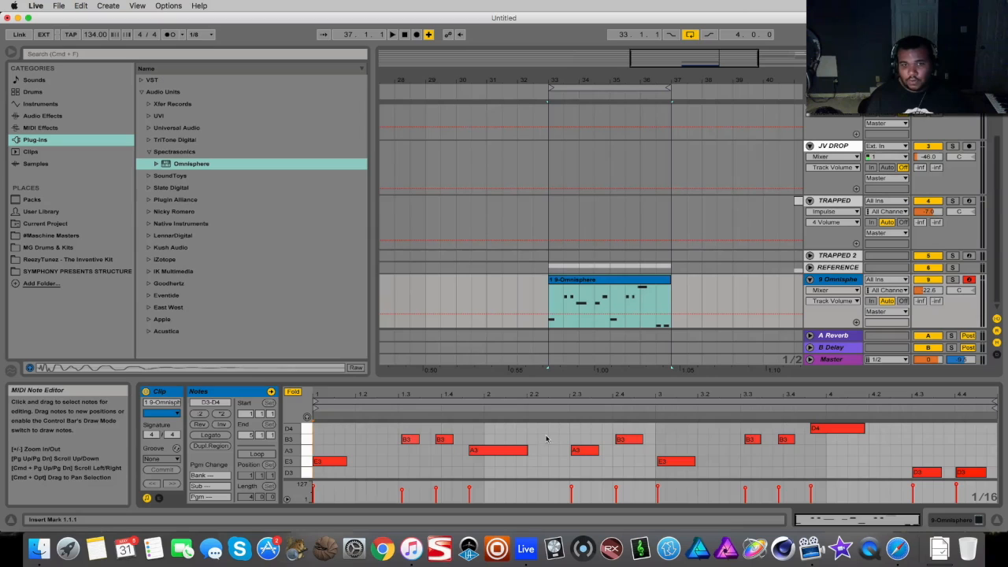
pyautogui.press('super+a')
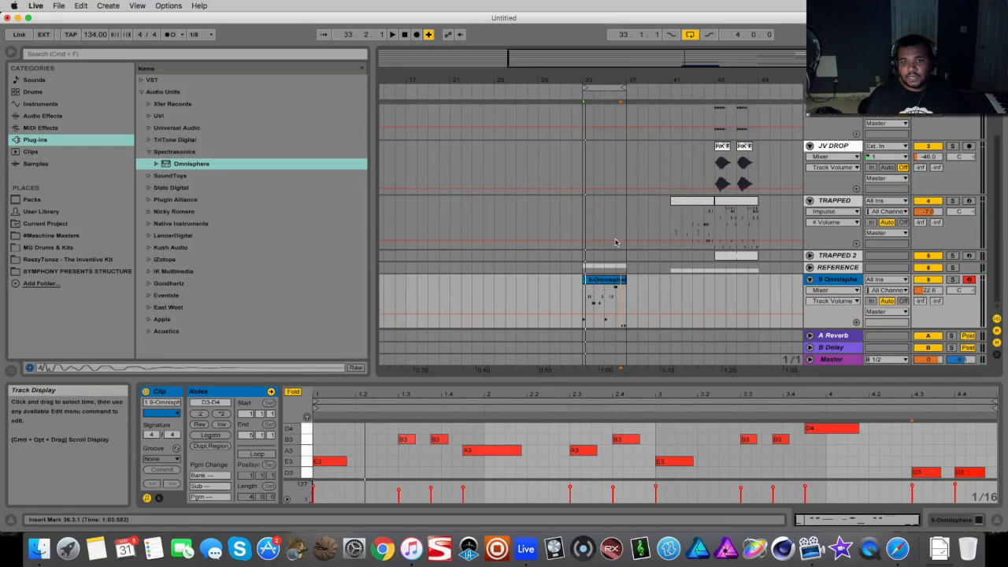
# - Move the Omnisphere bassline clip to bar 45, loop those 4 bars and deactivate the REFERENCE group
pyautogui.click(603, 281)
pyautogui.moveTo(603, 282); pyautogui.dragTo(739, 287)
pyautogui.scroll(3, 760, 247)
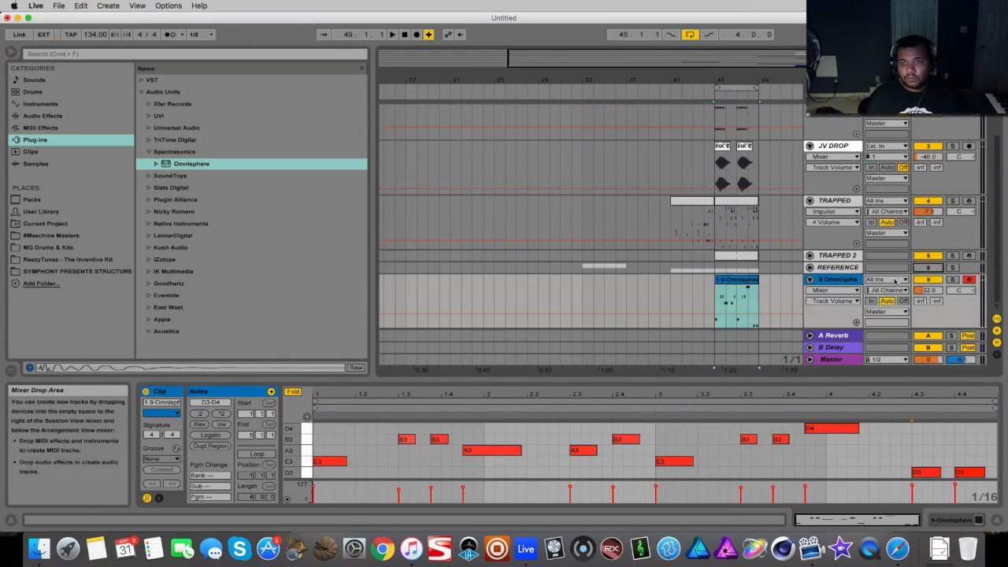
# - Play the looped section at bar 45 with the drums and raise the Omnisphere track's volume slightly in the mixer
pyautogui.press('space')
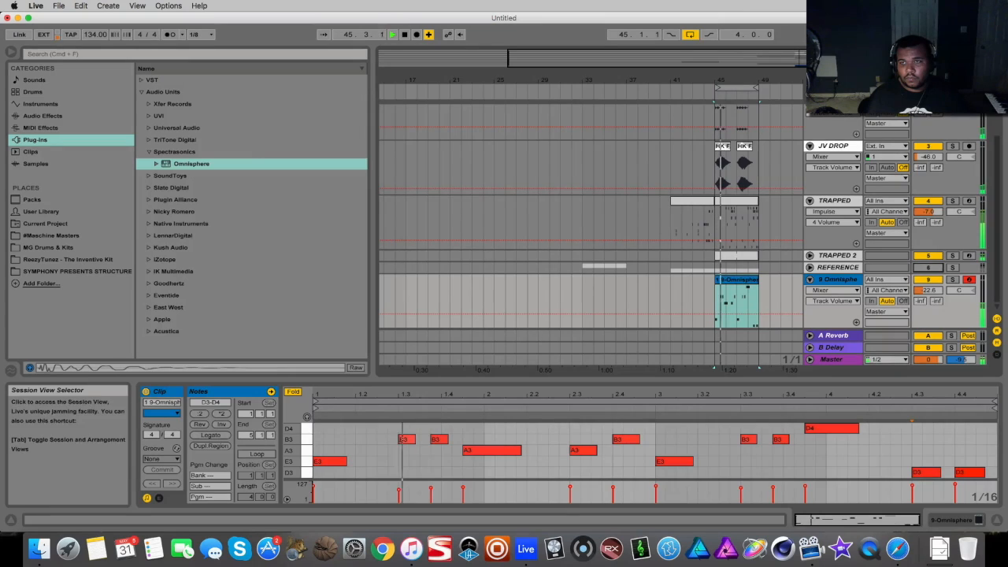
pyautogui.press('Tab')
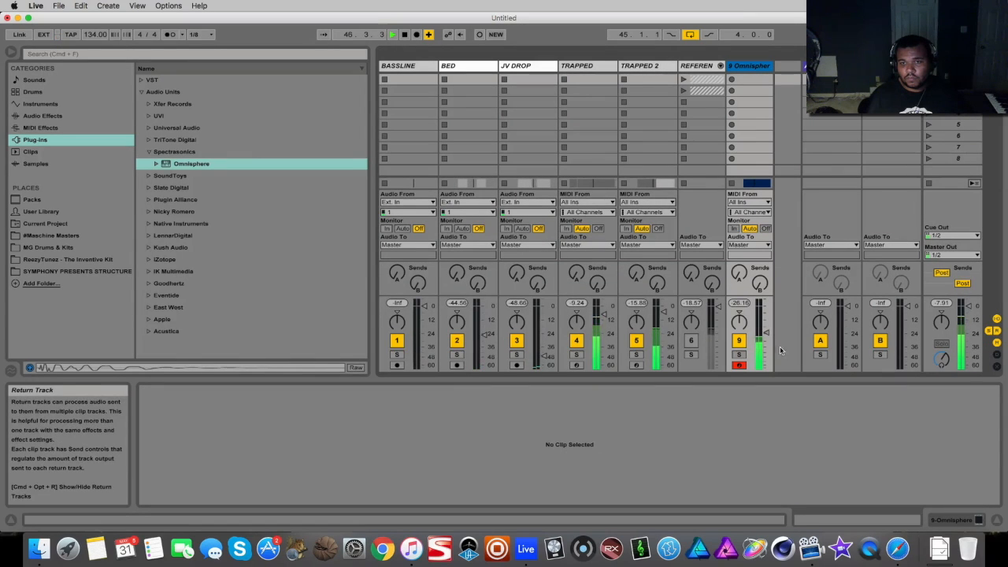
pyautogui.moveTo(766, 332); pyautogui.dragTo(766, 326)
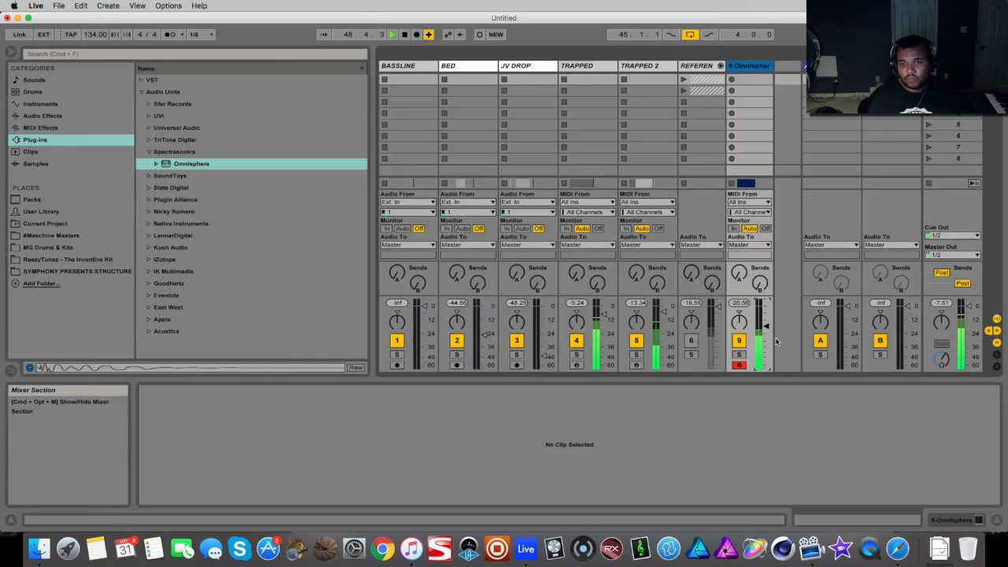
# - Set the Omnisphere track's volume to -20.5 dB and enlarge the bassline clip's note editor in the arrangement
pyautogui.moveTo(766, 327); pyautogui.dragTo(767, 329)
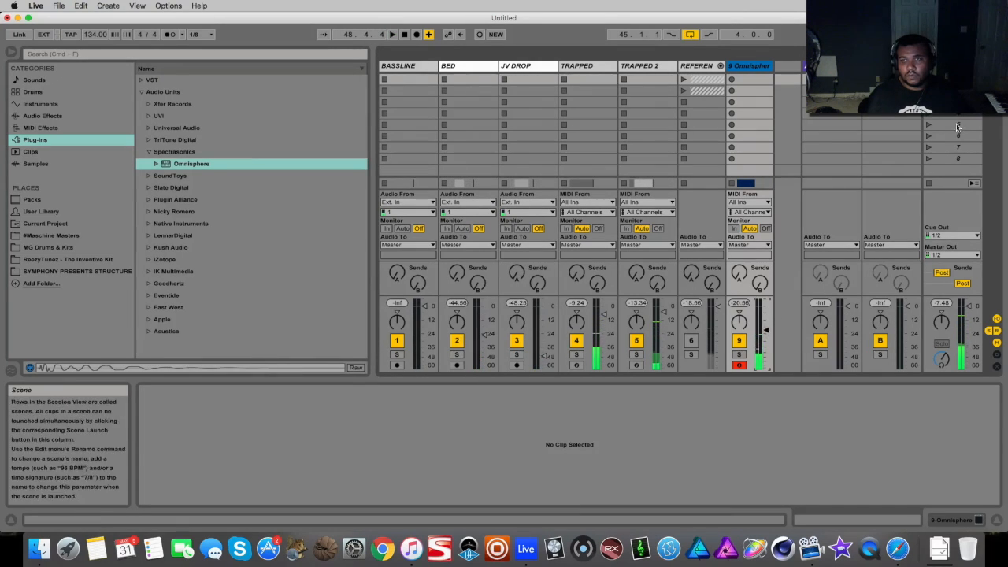
pyautogui.press('Tab')
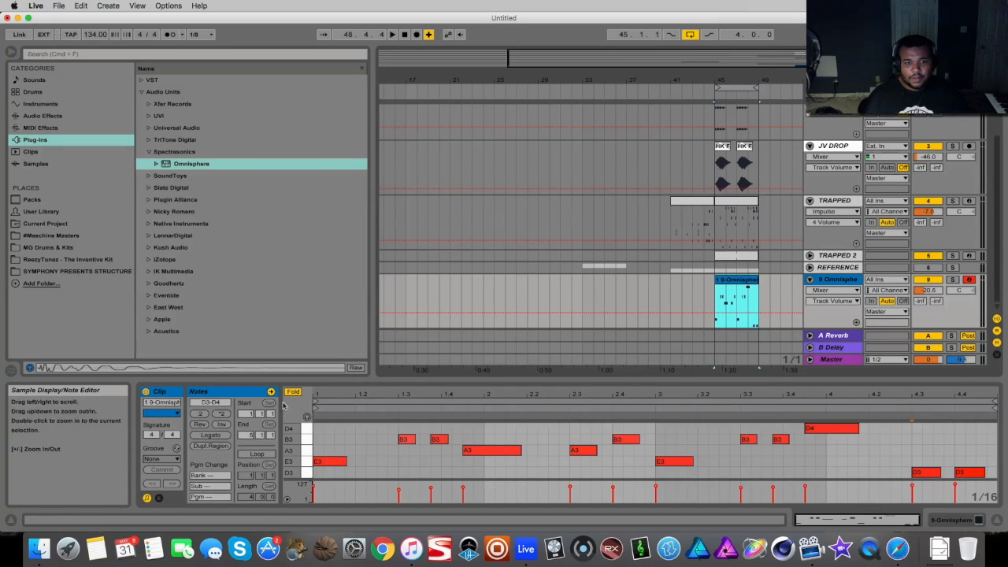
pyautogui.moveTo(381, 381); pyautogui.dragTo(390, 259)
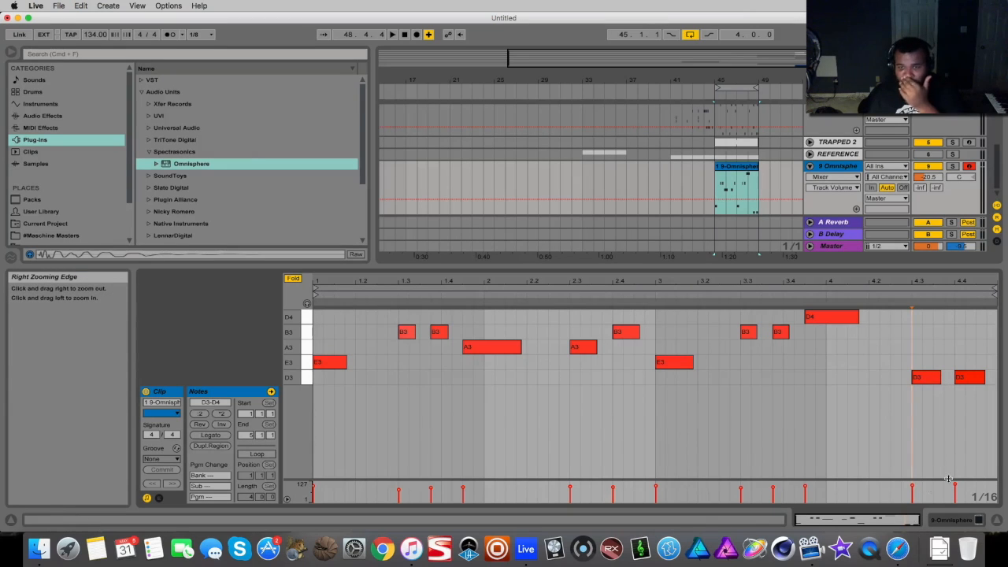
# - Switch to Safari and search the ScalesChords scale finder for scales containing the notes A, D, E and B
pyautogui.click(897, 549)
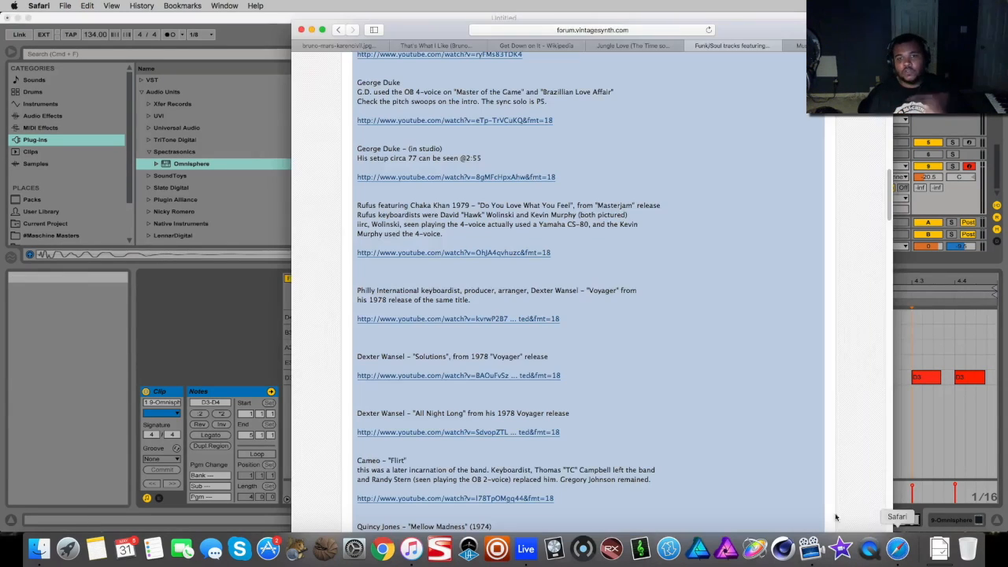
pyautogui.click(797, 46)
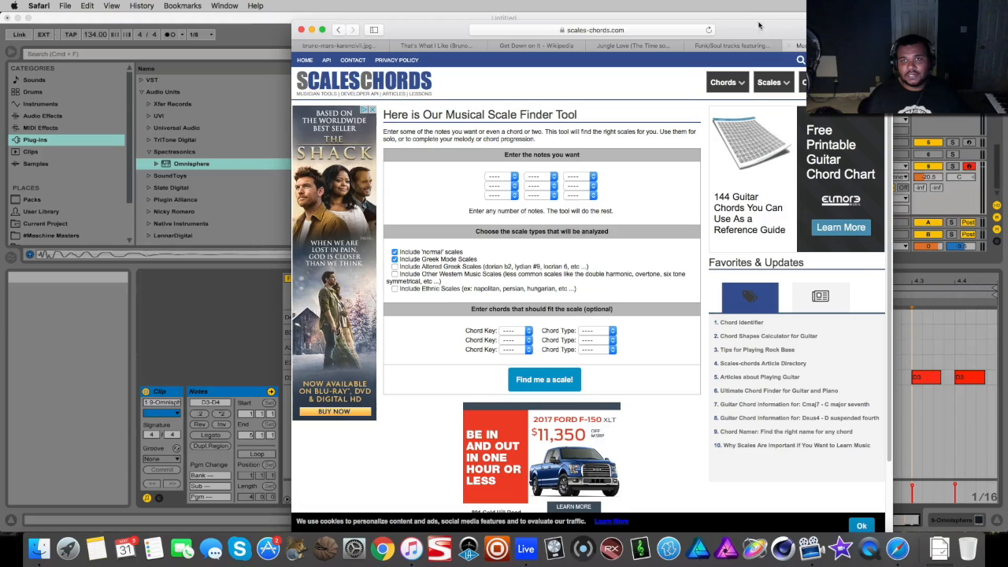
pyautogui.moveTo(759, 25); pyautogui.dragTo(984, 35)
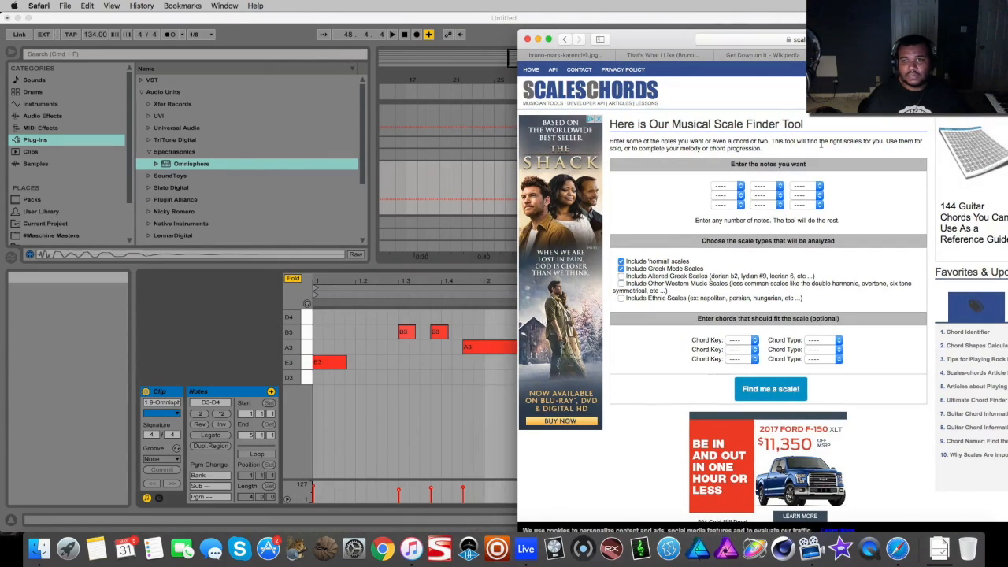
pyautogui.click(737, 187)
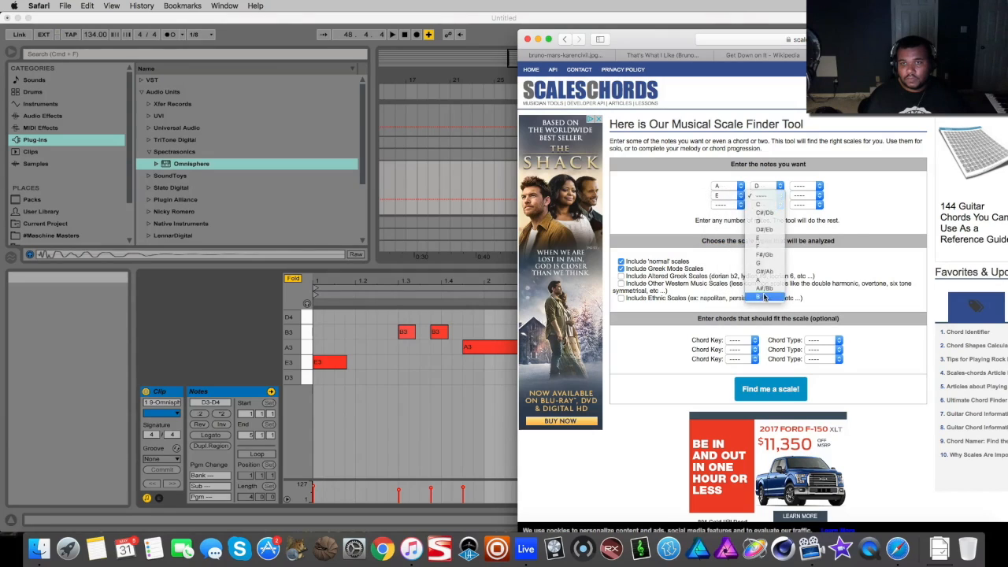
pyautogui.click(761, 297)
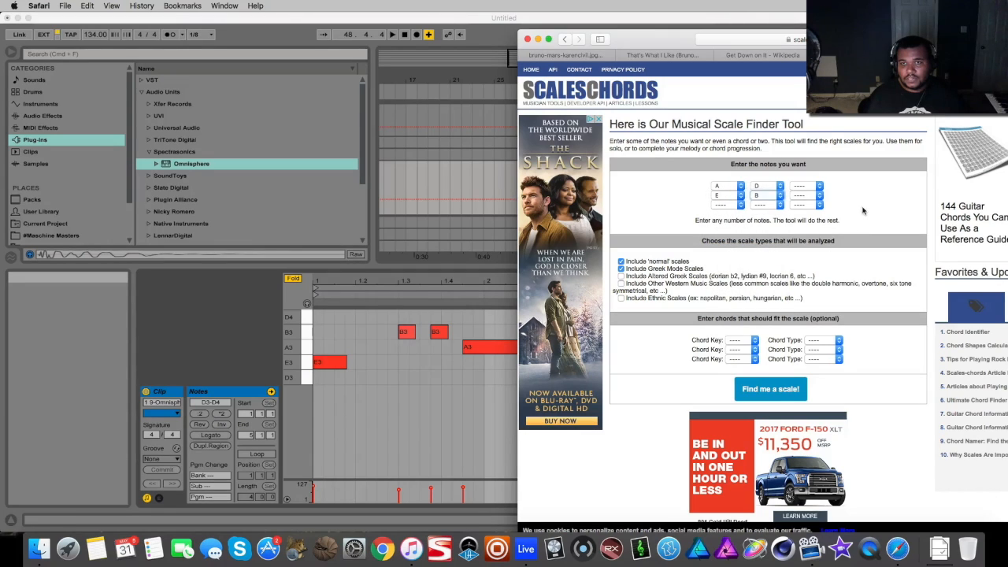
pyautogui.click(777, 390)
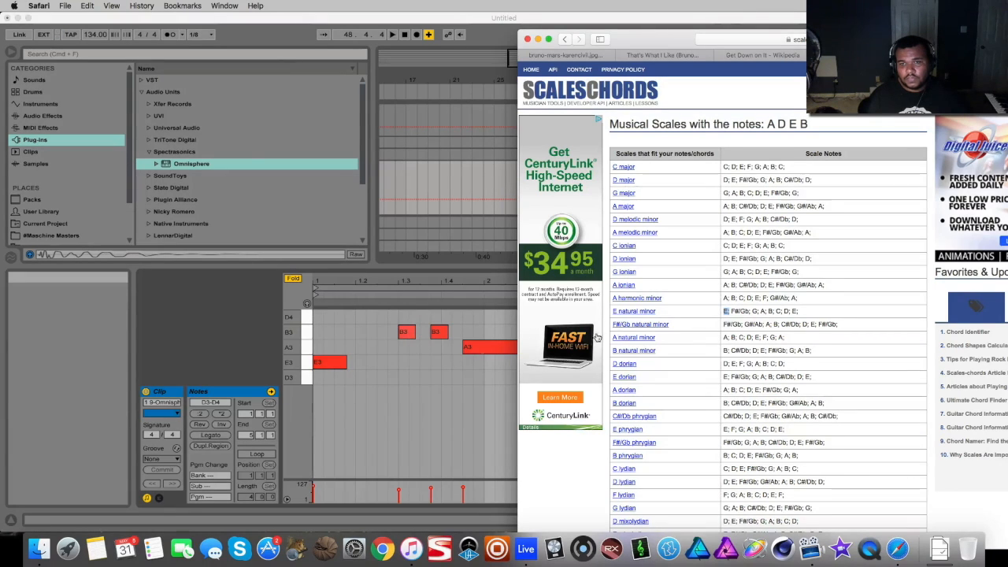
# - Examine the notes of the E natural minor scale in the results, highlighting A and B, and return to Ableton Live
pyautogui.click(770, 311)
pyautogui.moveTo(768, 312); pyautogui.dragTo(760, 312)
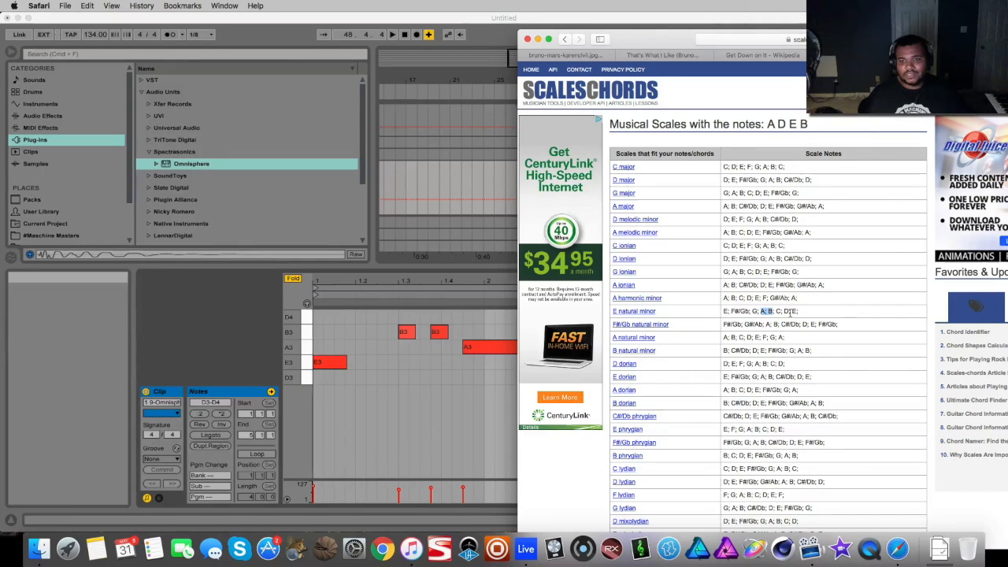
pyautogui.click(502, 284)
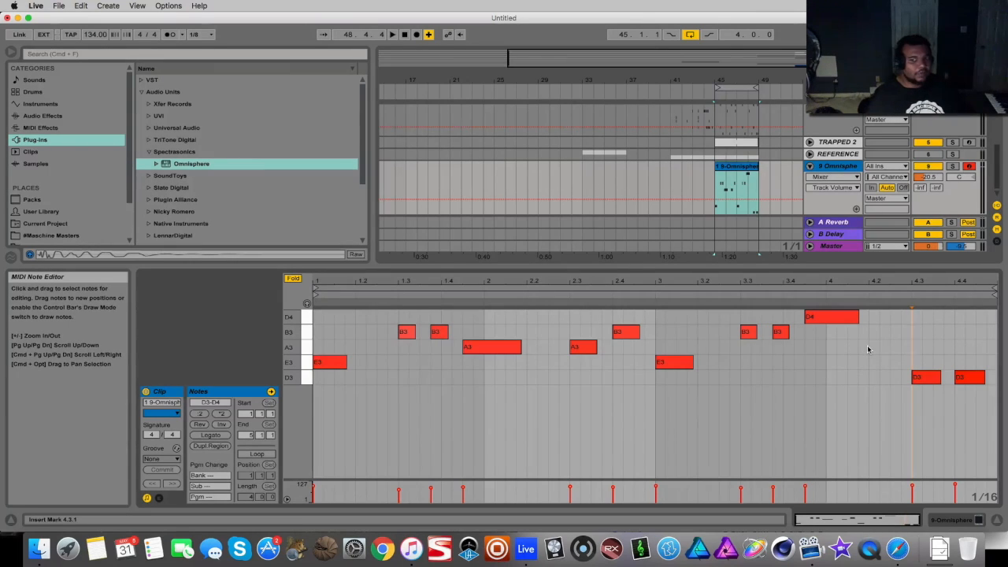
# - Insert a new MIDI track below the bassline track and load Omnisphere on it
pyautogui.rightClick(837, 199)
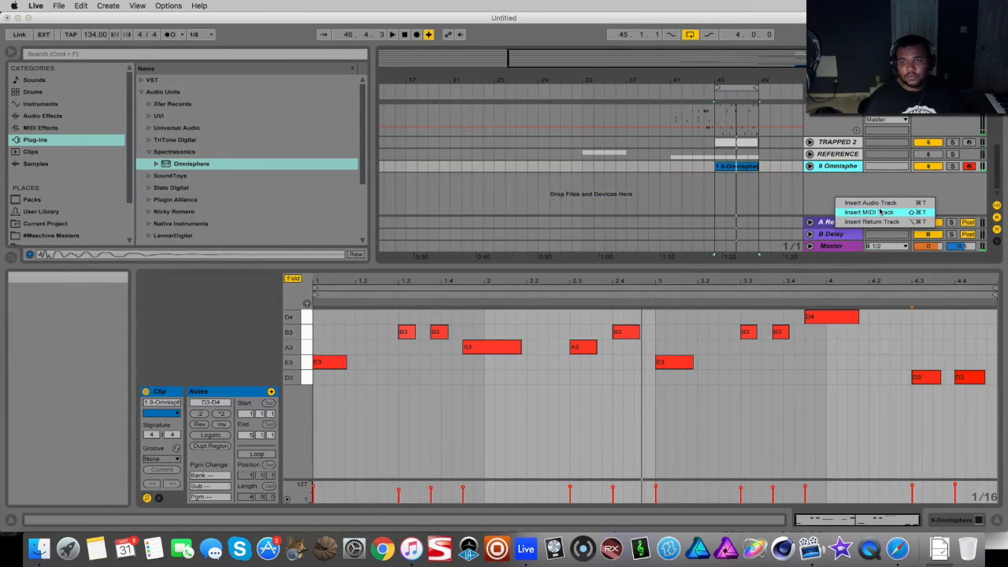
pyautogui.click(879, 212)
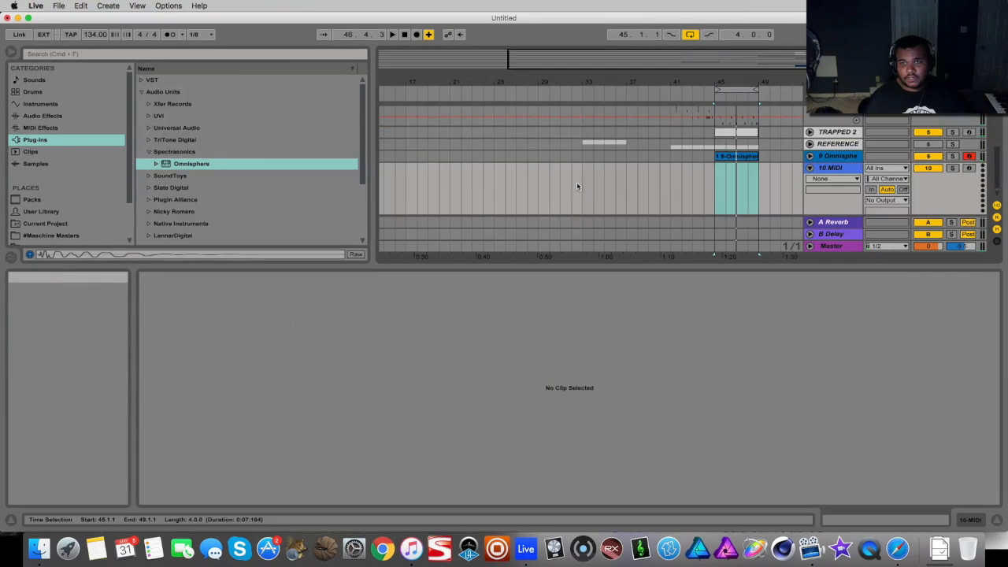
pyautogui.click(186, 166)
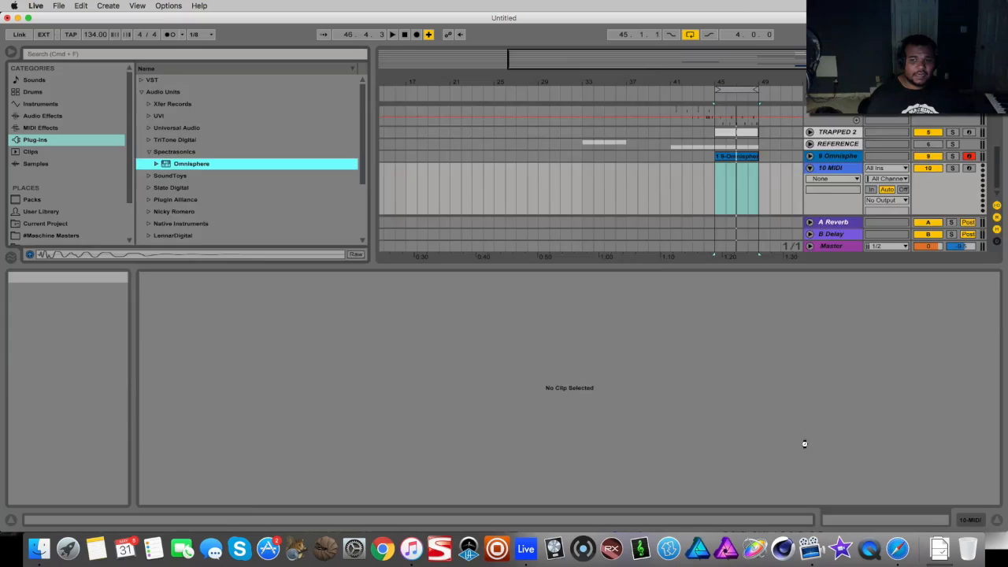
pyautogui.press('Return')
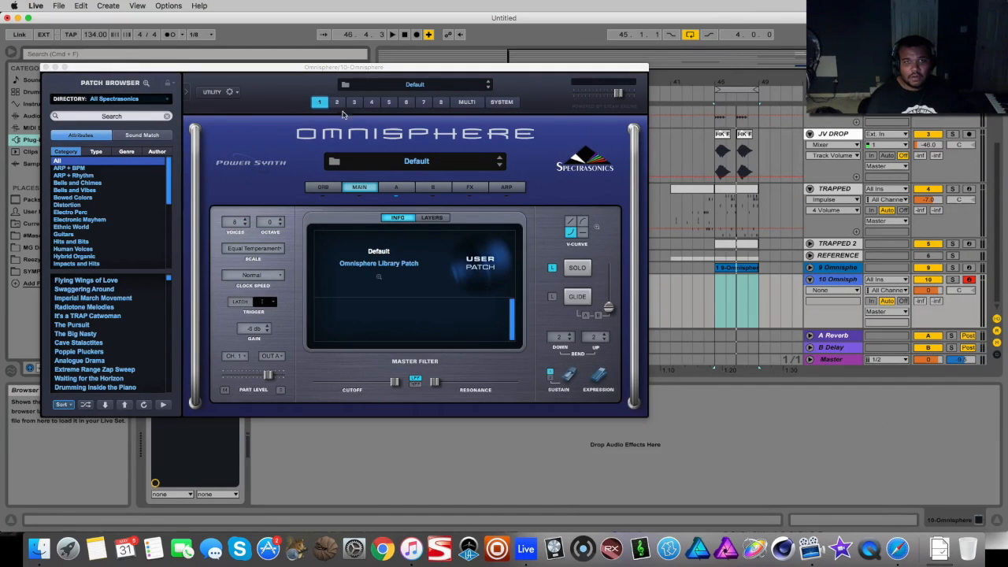
# - Search Omnisphere's patch browser for OBERHEIM, load the Oberheimy Brass patch and close the plug-in window
pyautogui.click(145, 82)
pyautogui.click(553, 107)
pyautogui.write('OBERHEIM')
pyautogui.press('Return')
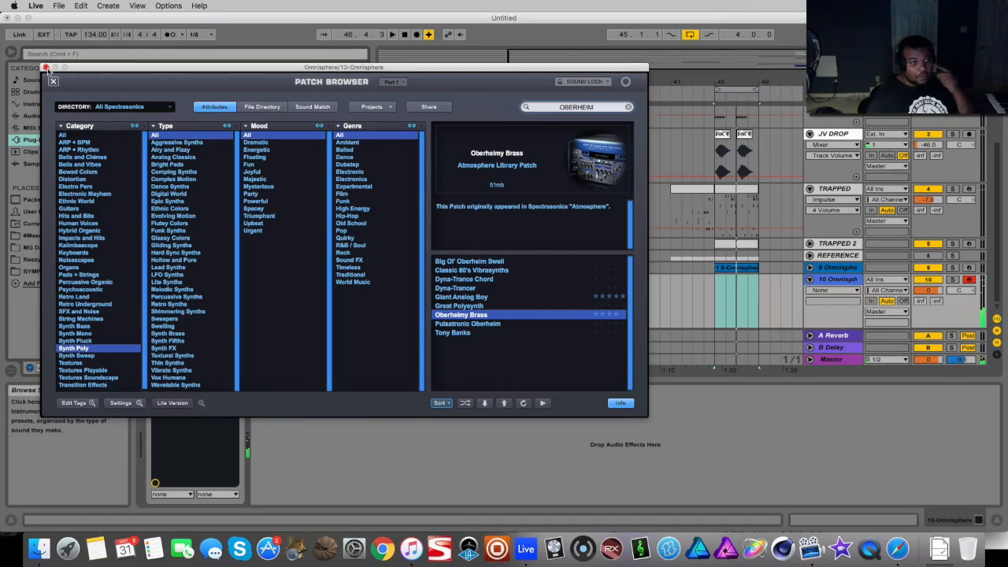
pyautogui.click(47, 67)
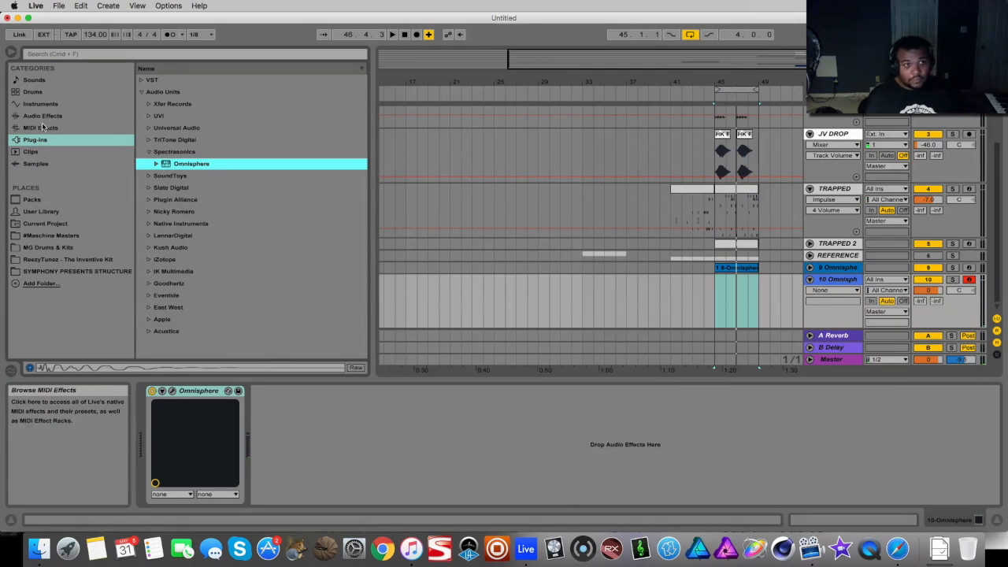
# - Add the C Minor preset of the Scale MIDI effect before Omnisphere and set its base to E
pyautogui.click(43, 128)
pyautogui.click(140, 153)
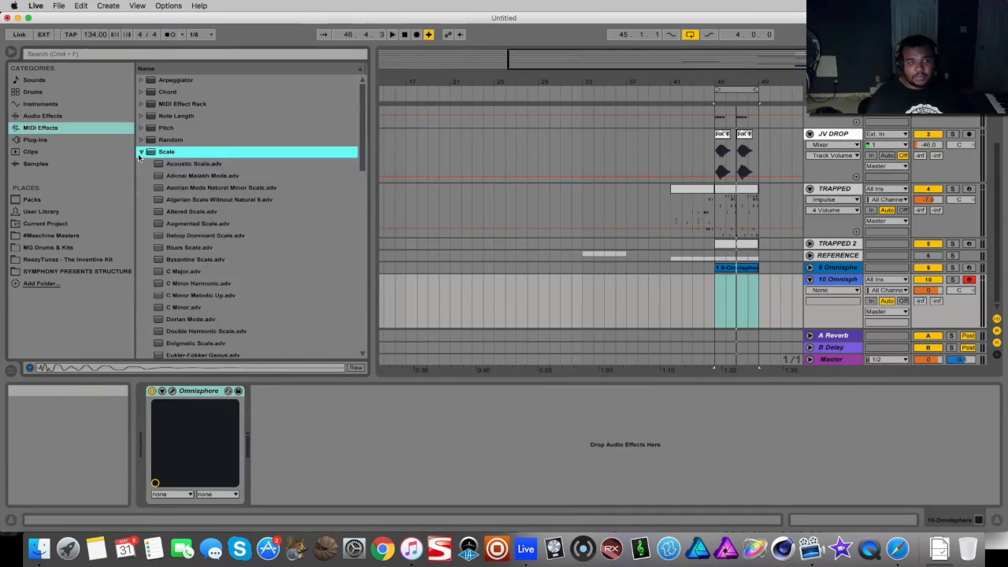
pyautogui.scroll(-3, 198, 155)
pyautogui.moveTo(180, 250); pyautogui.dragTo(155, 429)
pyautogui.click(268, 416)
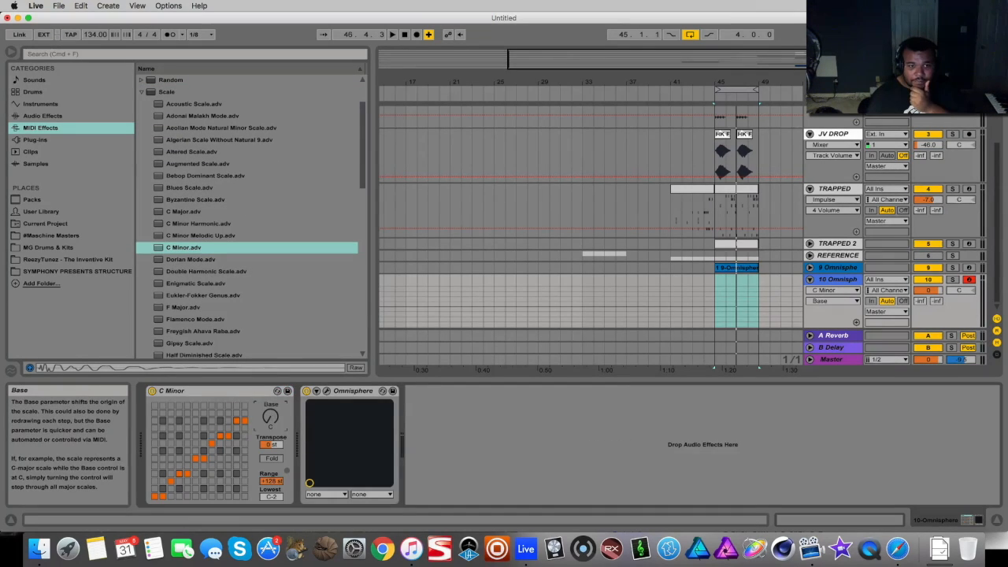
pyautogui.moveTo(270, 417); pyautogui.dragTo(270, 407)
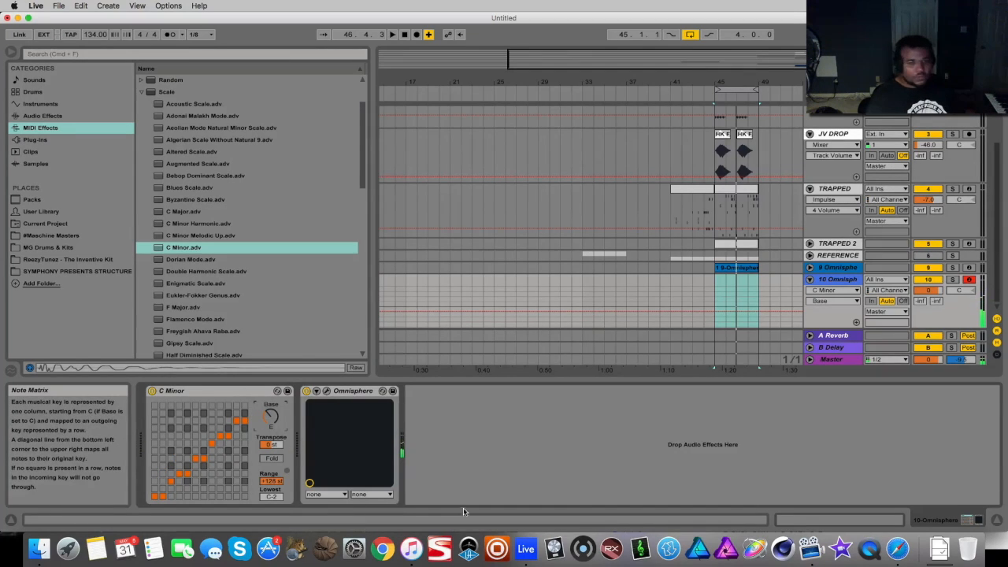
# - Switch to Safari, highlight and study the notes of the E natural minor scale, and minimize the browser window
pyautogui.click(898, 548)
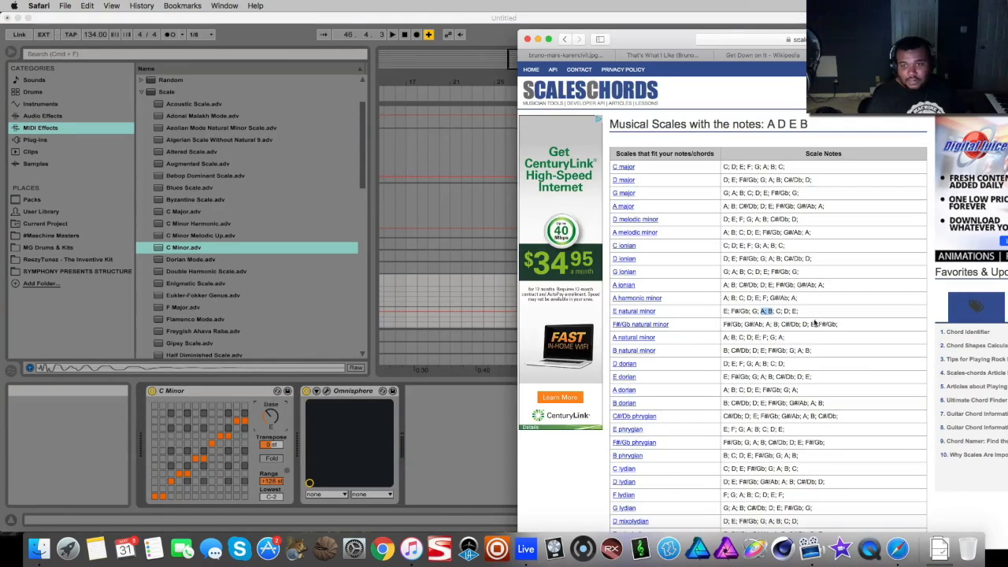
pyautogui.moveTo(810, 312); pyautogui.dragTo(718, 312)
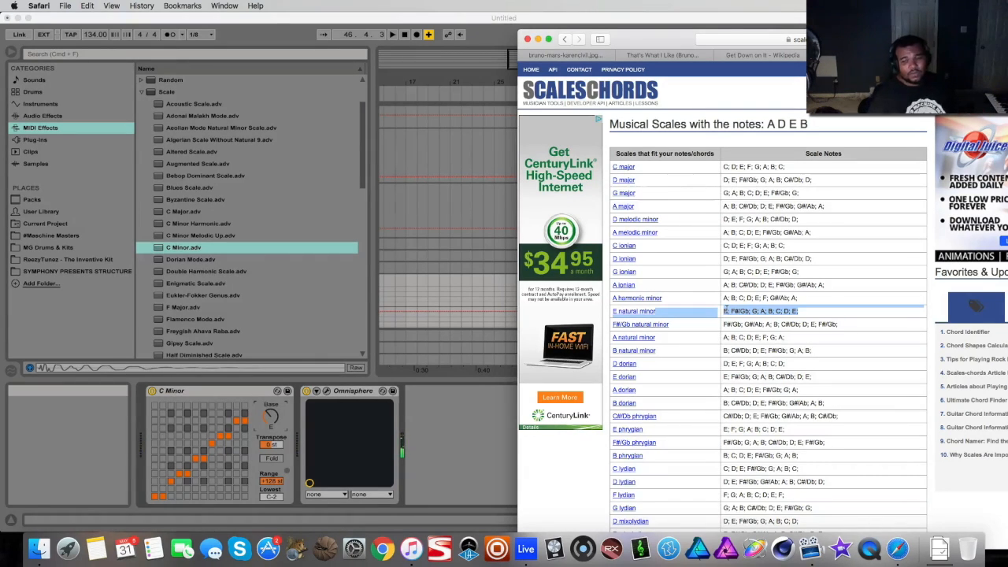
pyautogui.click(538, 39)
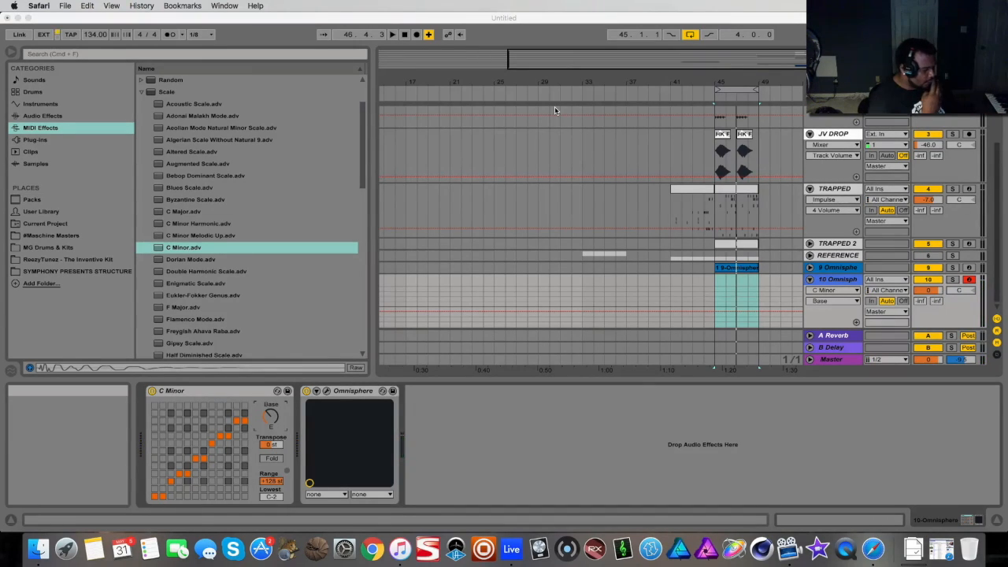
# - Play the loop at bar 45 in Ableton Live and record a four-bar chord part on the new Omnisphere track
pyautogui.click(554, 109)
pyautogui.press('space')
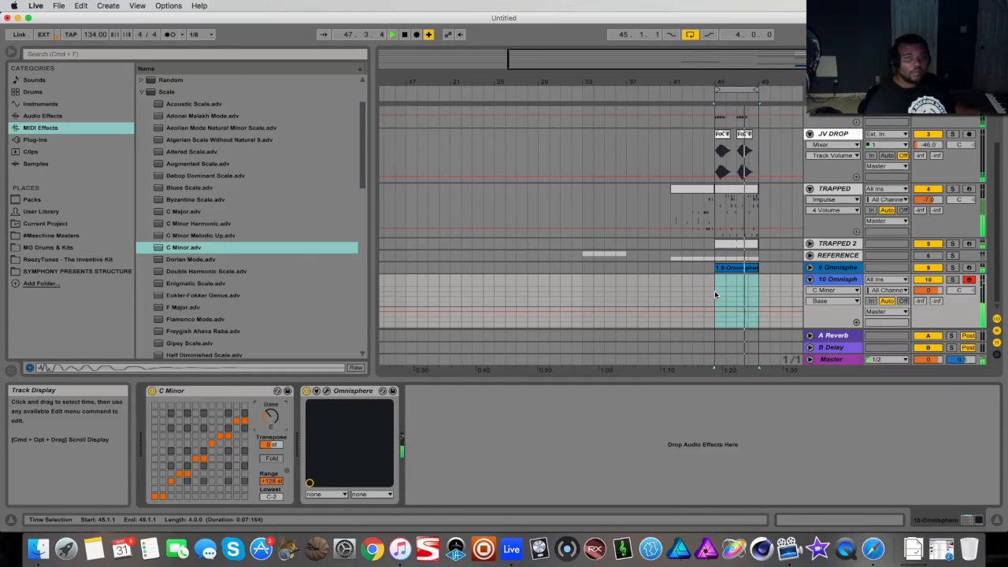
pyautogui.click(417, 35)
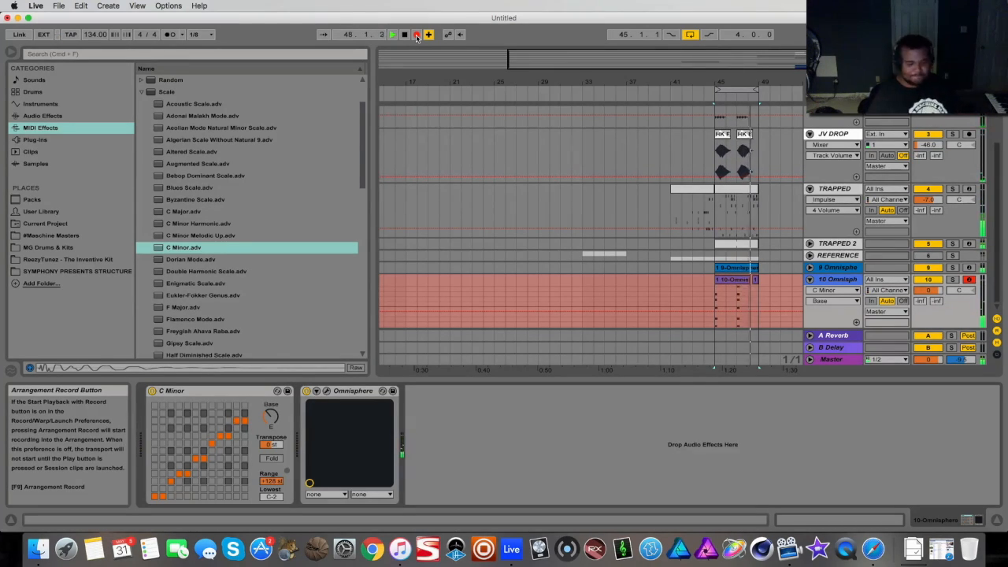
pyautogui.click(417, 36)
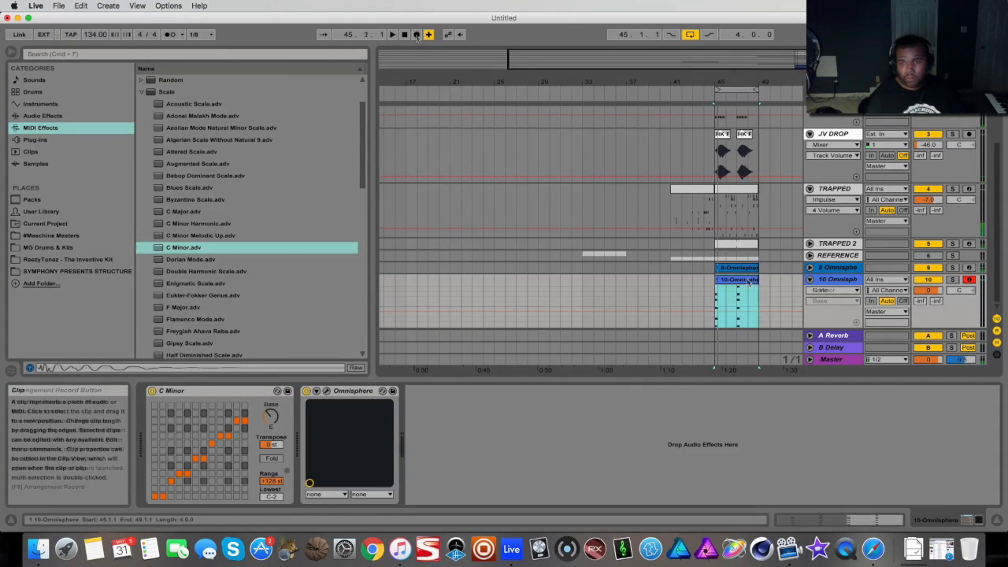
# - Open the recorded chord clip, fold the note editor to the used notes and quantize all notes
pyautogui.rightClick(747, 280)
pyautogui.click(828, 367)
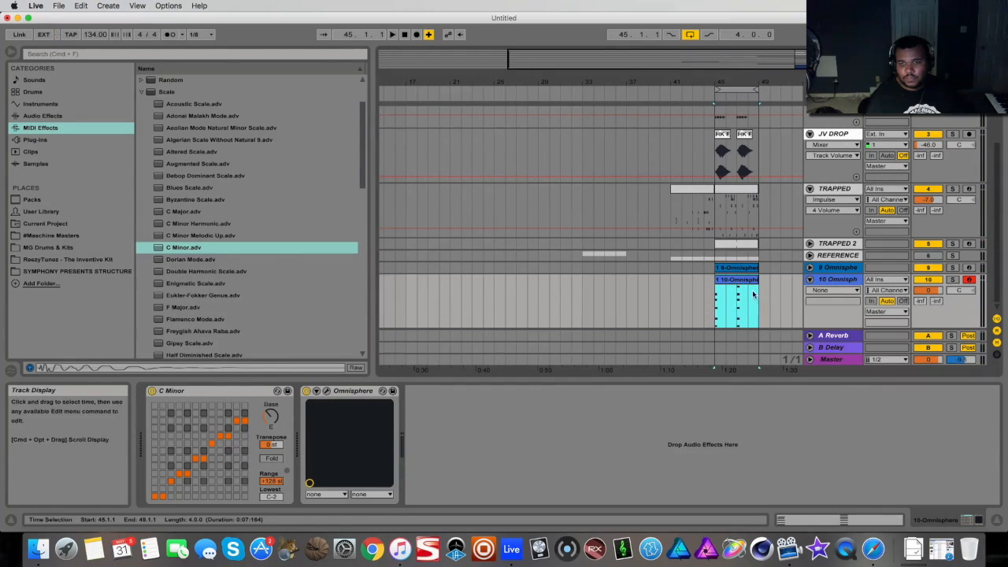
pyautogui.doubleClick(753, 295)
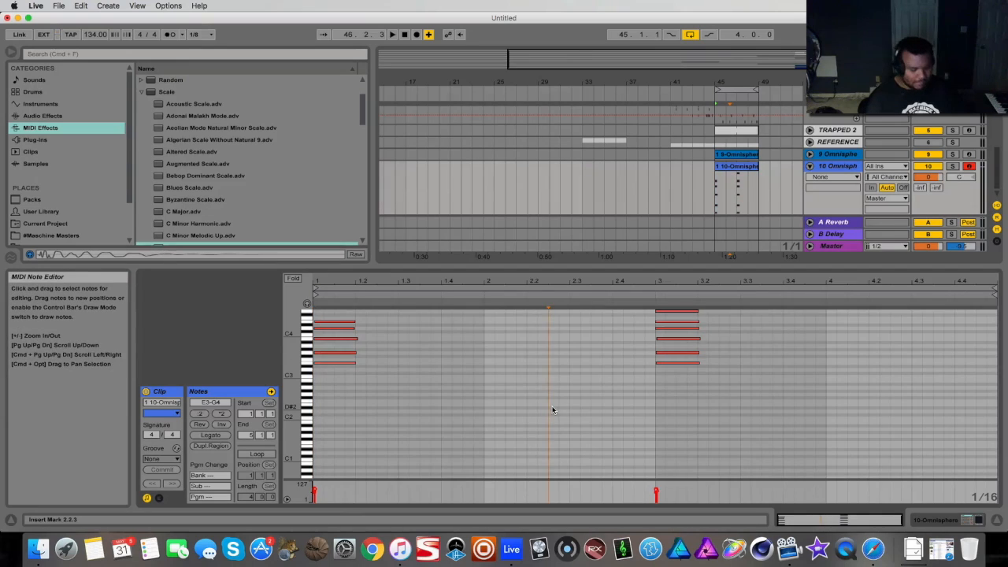
pyautogui.press('super+a')
# - Duplicate the chord track 10 Omnisphere and delete the copied clip from the duplicate
pyautogui.rightClick(850, 167)
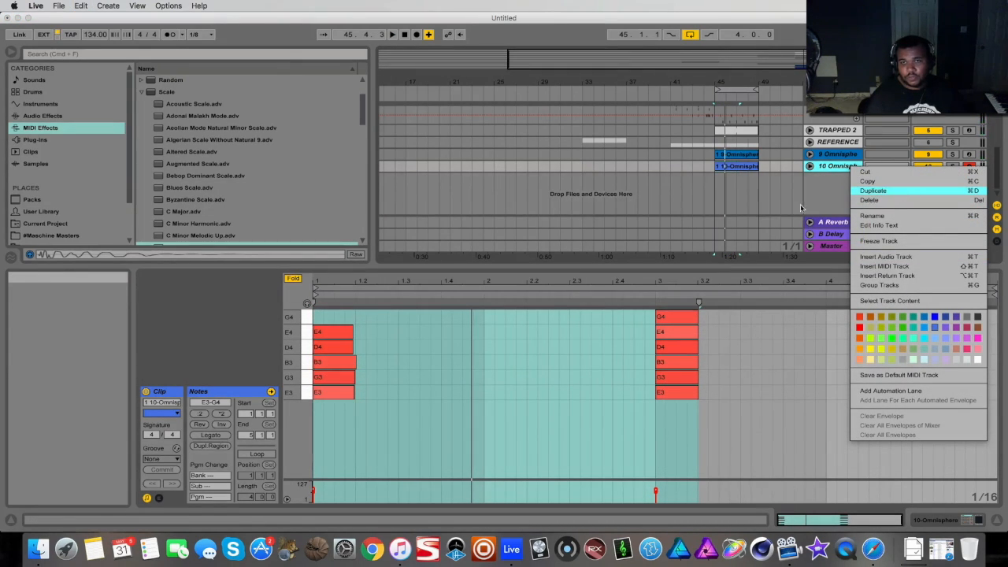
pyautogui.click(740, 211)
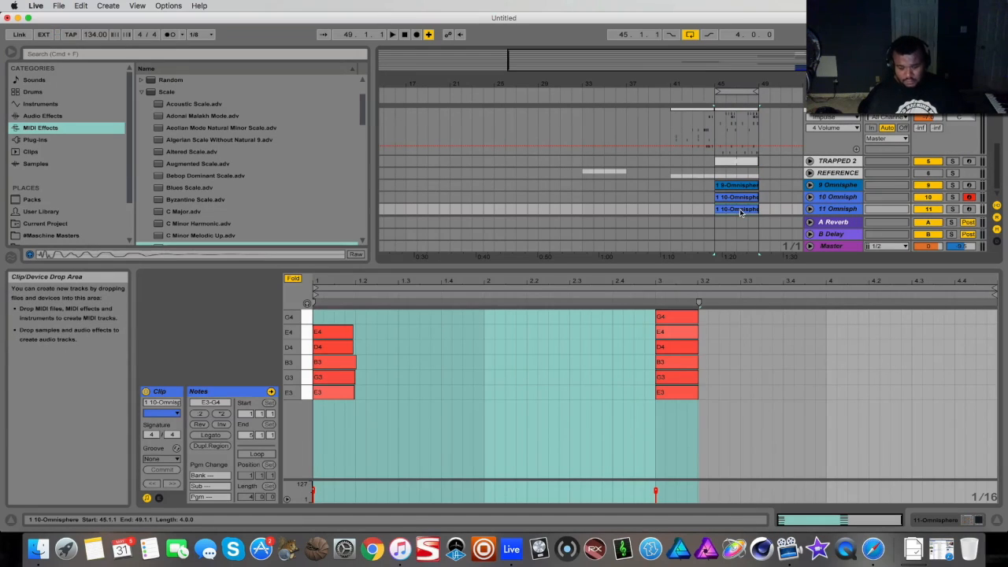
pyautogui.press('Delete')
# - Show the device chain of track 11 Omnisphere and open its Omnisphere plug-in window
pyautogui.click(841, 207)
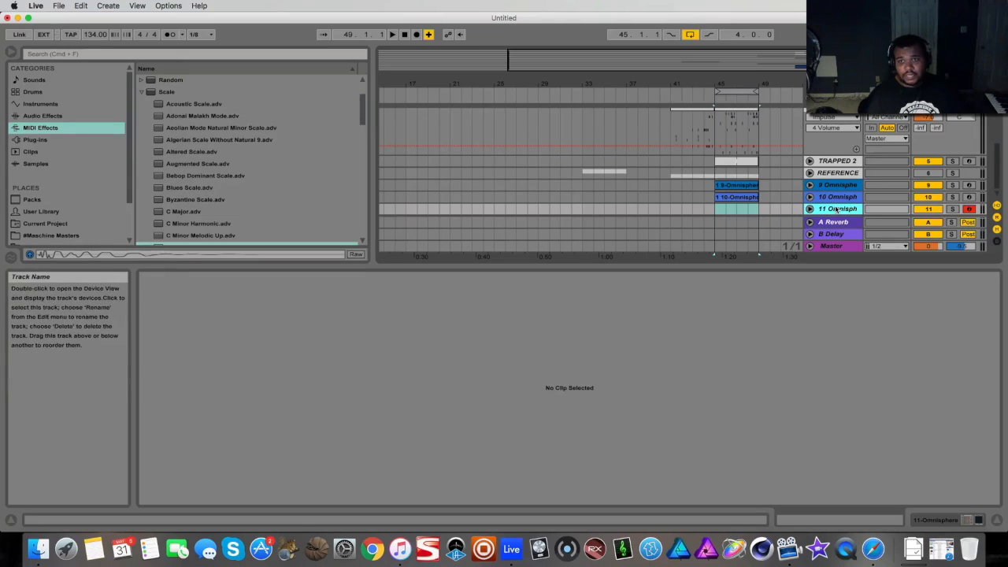
pyautogui.click(937, 519)
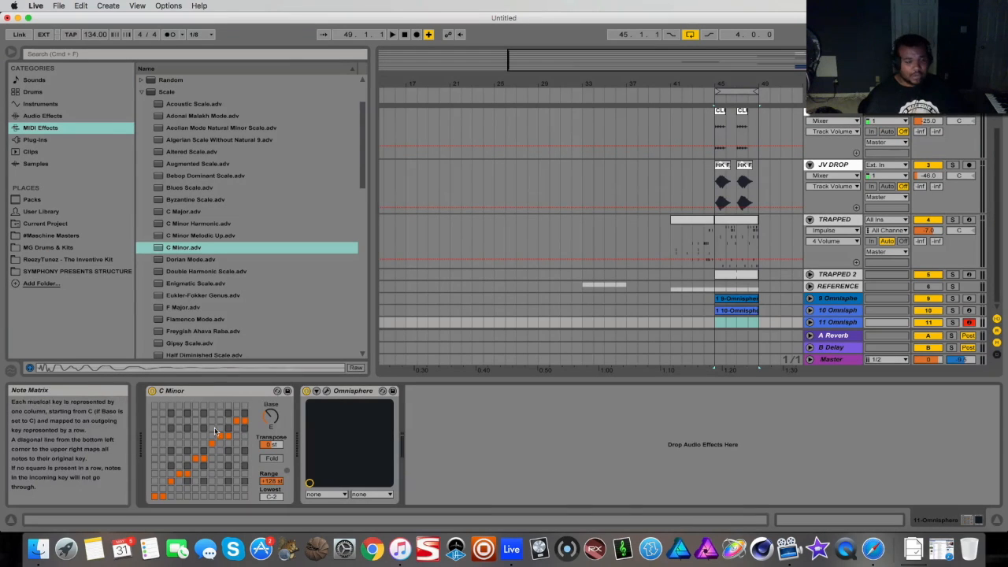
pyautogui.click(737, 229)
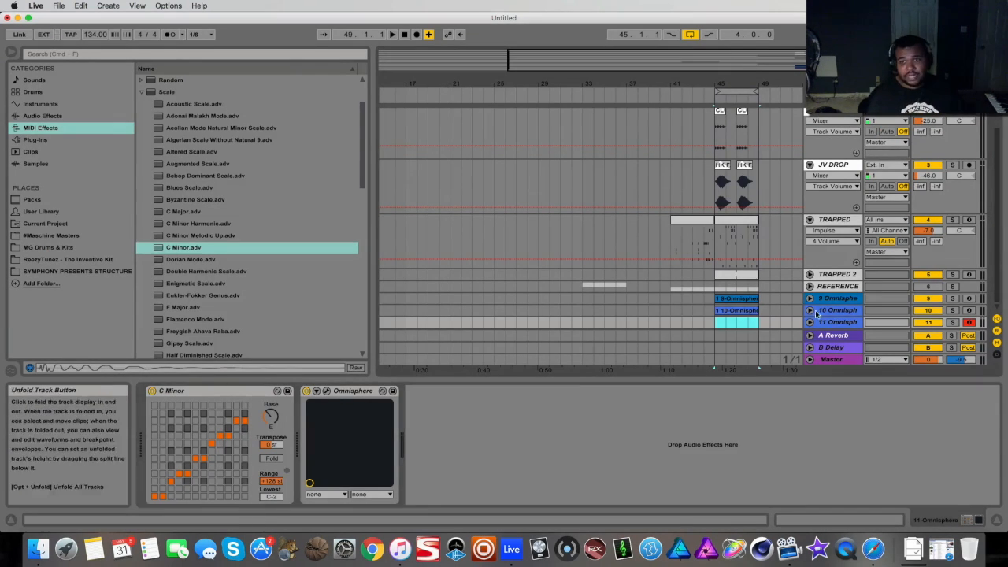
pyautogui.click(838, 322)
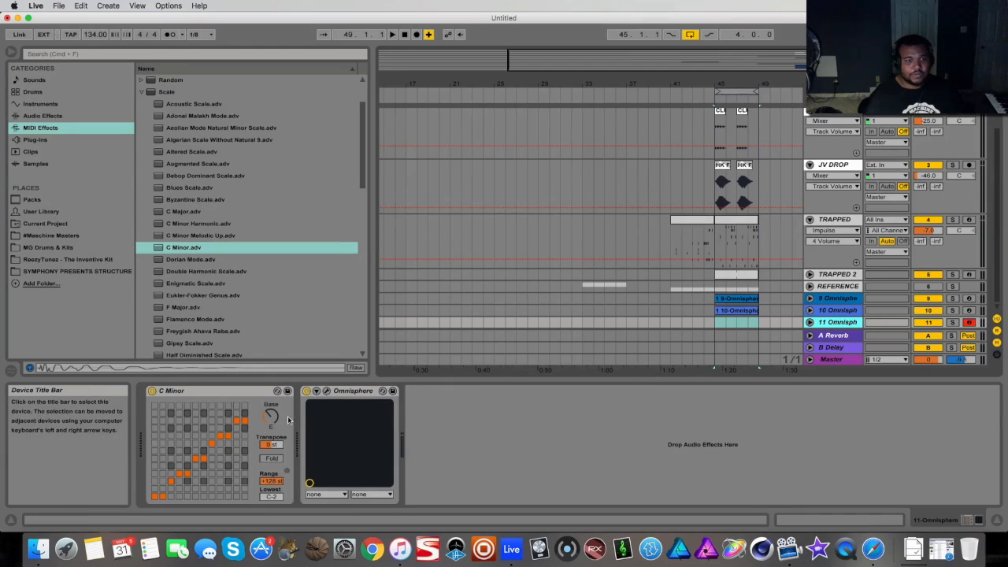
pyautogui.click(327, 391)
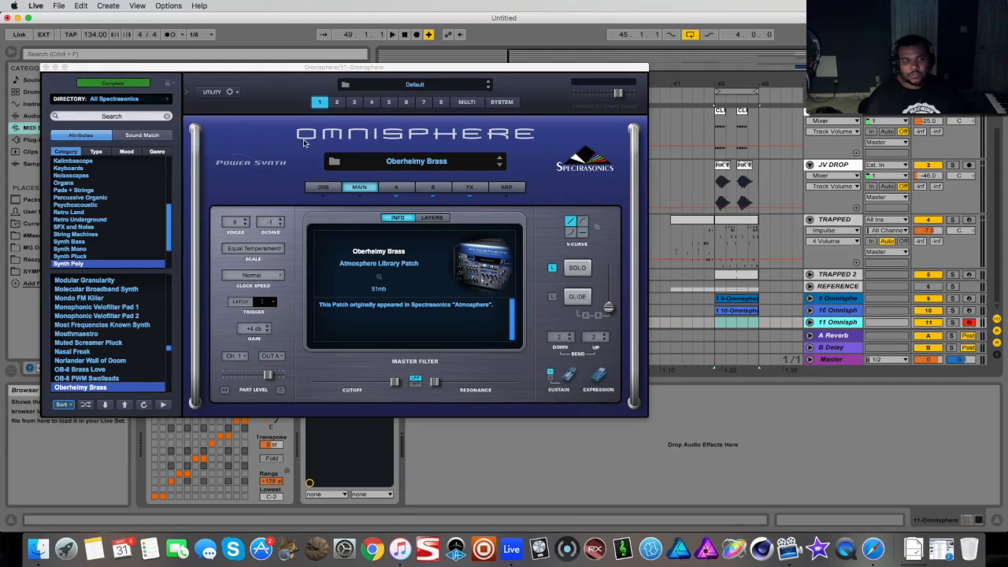
# - Search Omnisphere's patch browser for WAH, load the patch Banana Sandwiches Touch Wahs and close the plug-in window
pyautogui.click(333, 166)
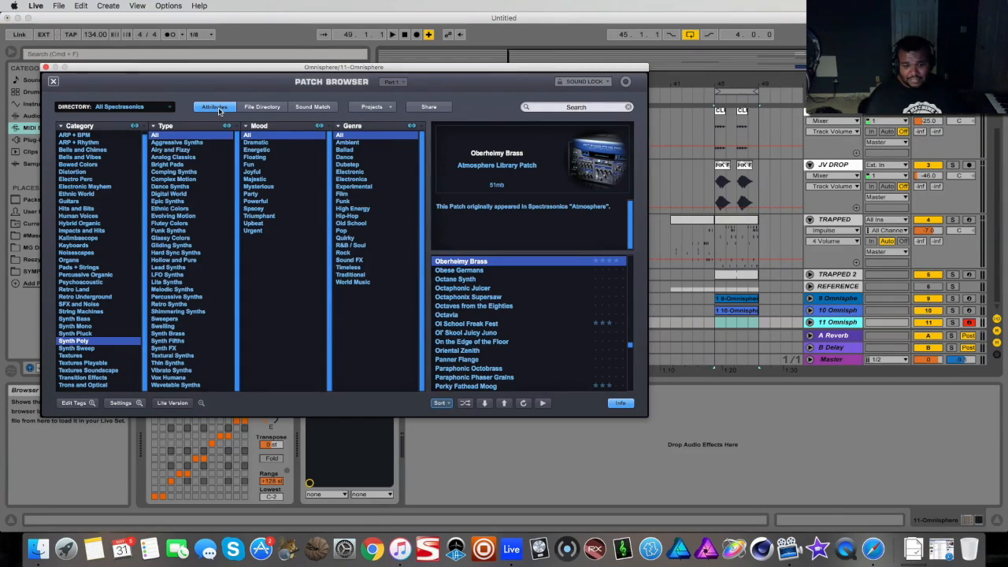
pyautogui.click(574, 107)
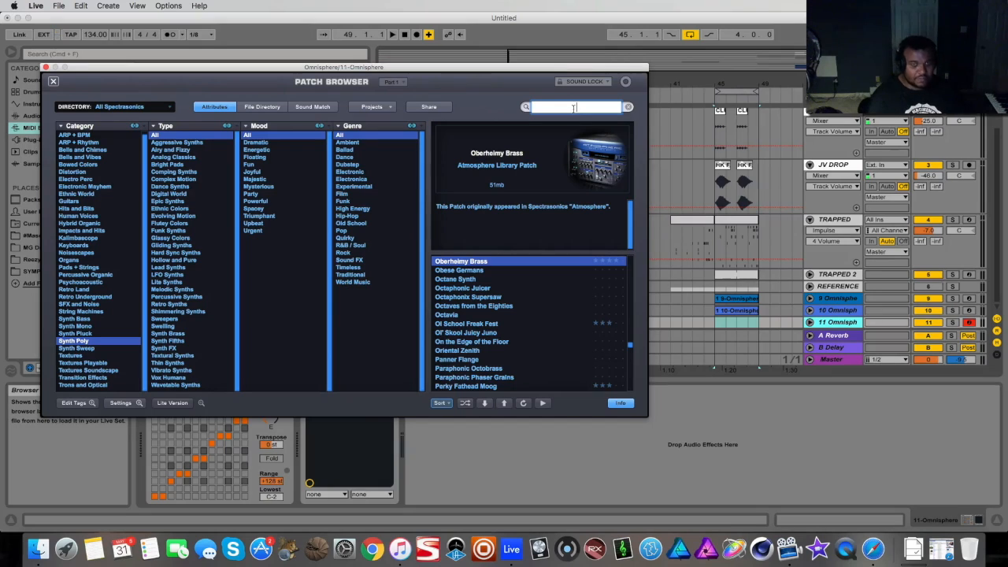
pyautogui.press('Return')
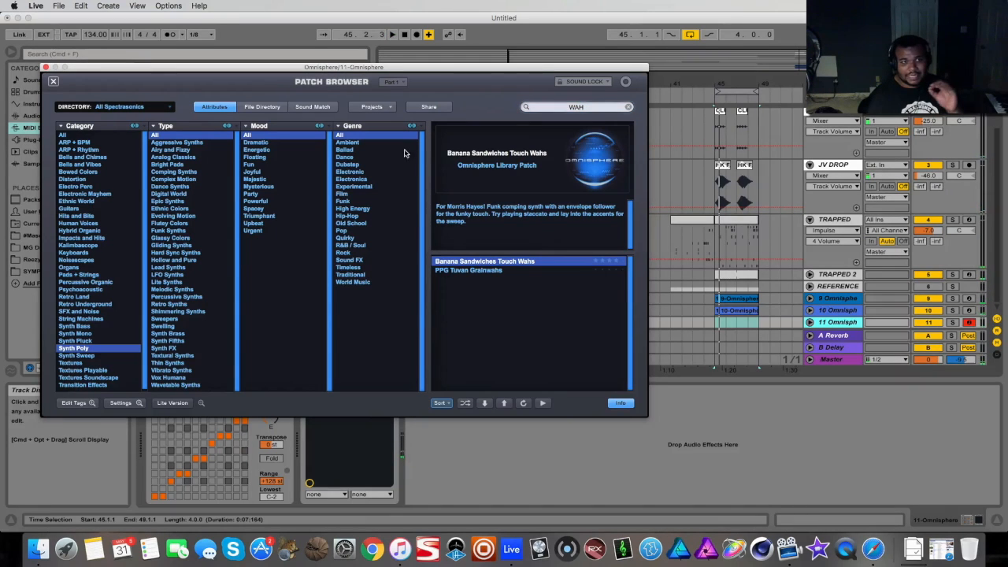
pyautogui.click(47, 68)
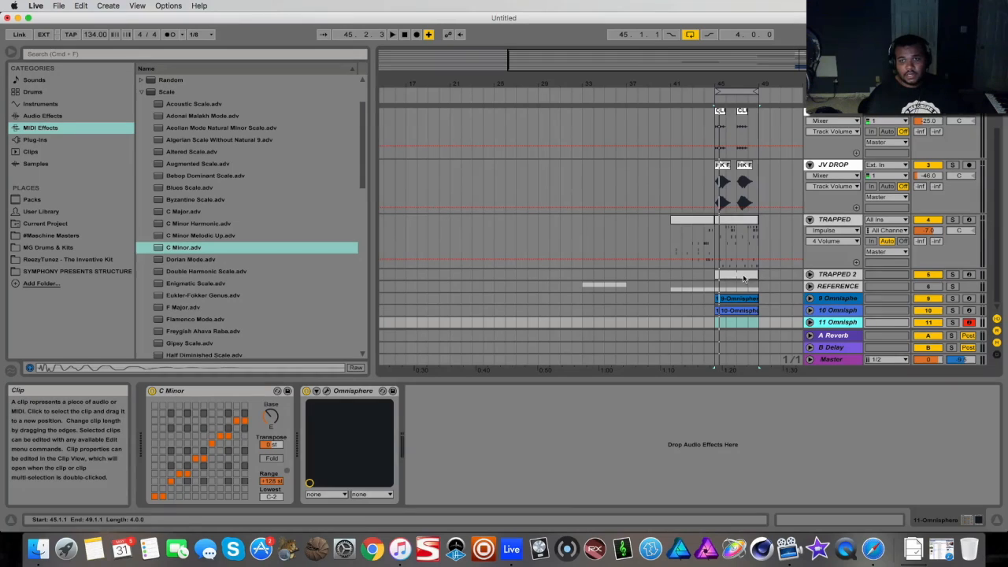
# - Open the bass clip on track 9 Omnisphere and examine its notes
pyautogui.click(740, 298)
pyautogui.click(882, 519)
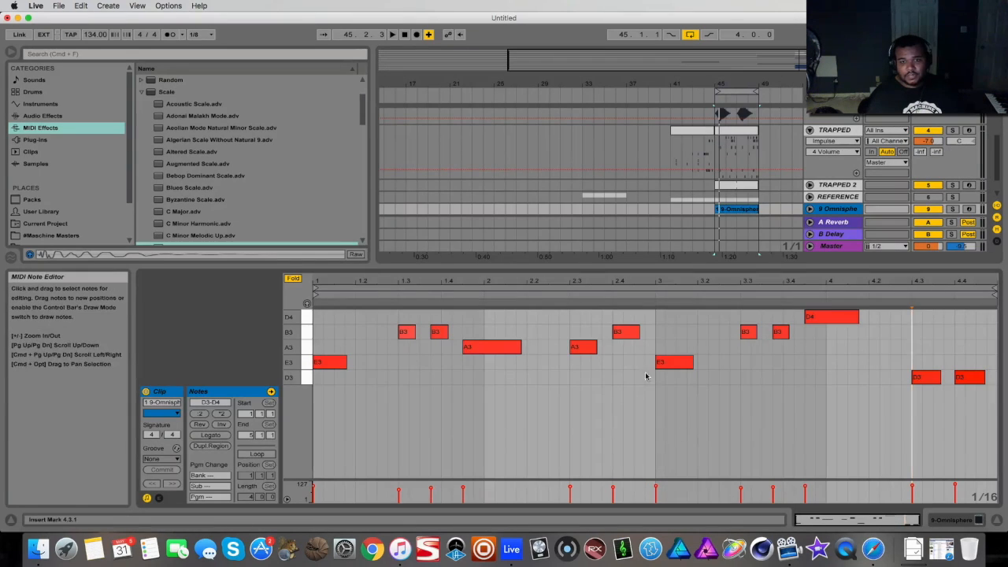
pyautogui.moveTo(710, 282); pyautogui.dragTo(710, 282)
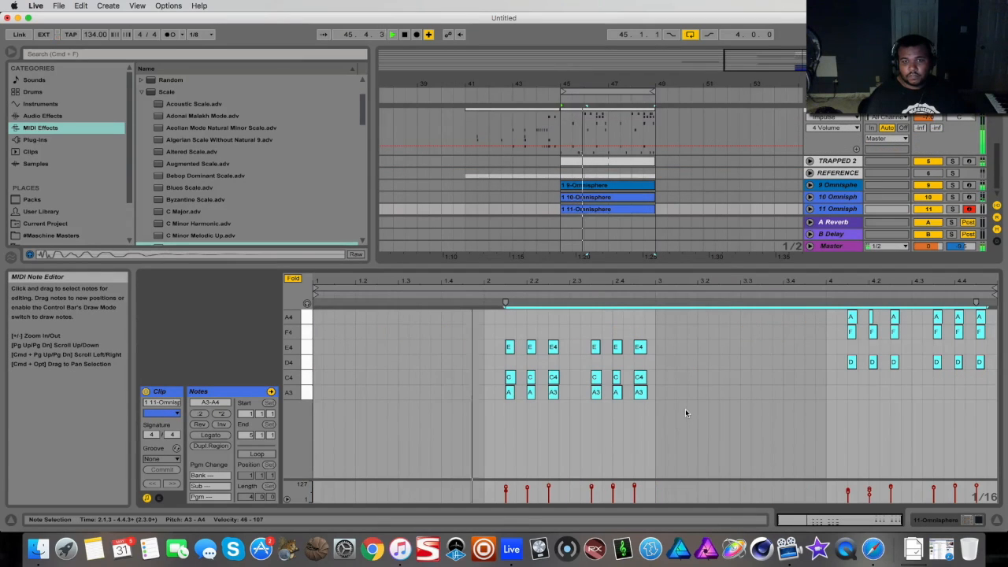
# - Unfold the note editor of the 11-Omnisphere clip to show all keys and enlarge the arrangement area
pyautogui.click(293, 277)
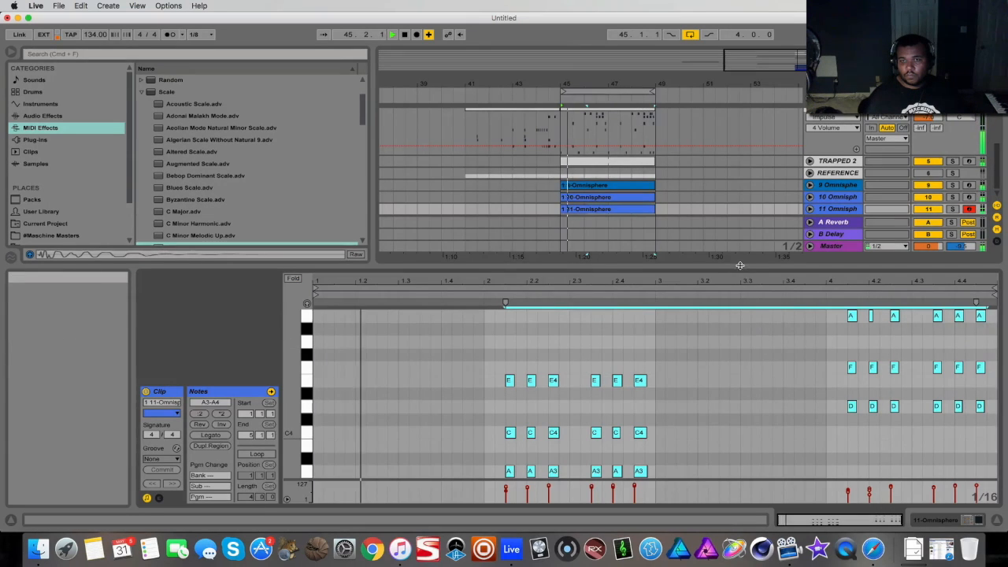
pyautogui.moveTo(747, 266); pyautogui.dragTo(747, 334)
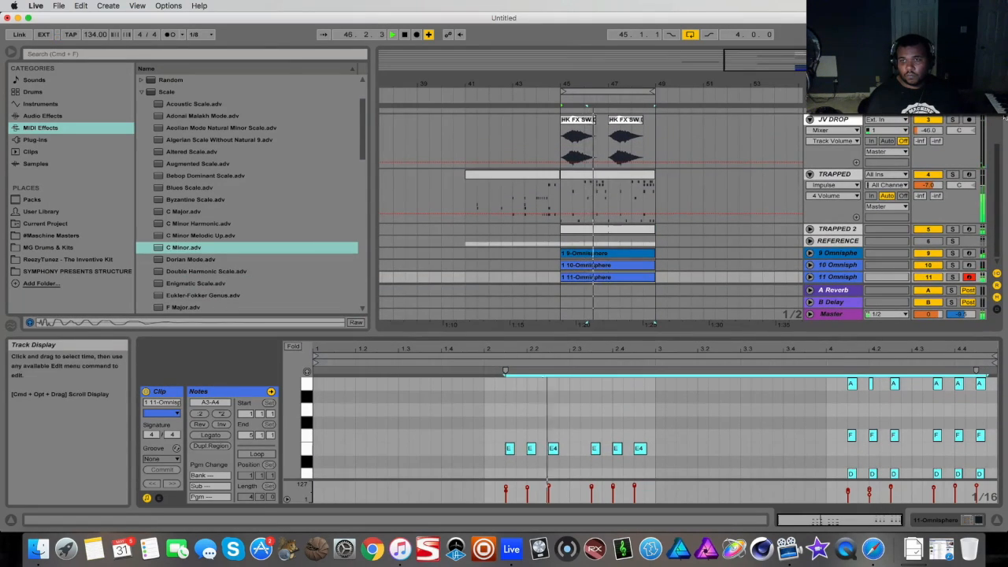
# - Check the track levels in the Session View mixer and return to the arrangement
pyautogui.press('Tab')
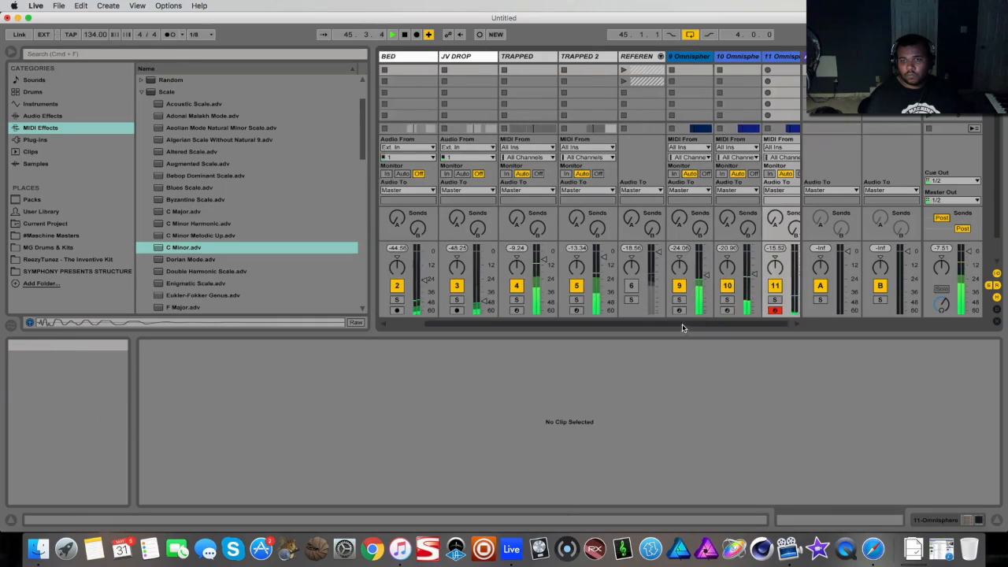
pyautogui.hscroll(-3, 560, 317)
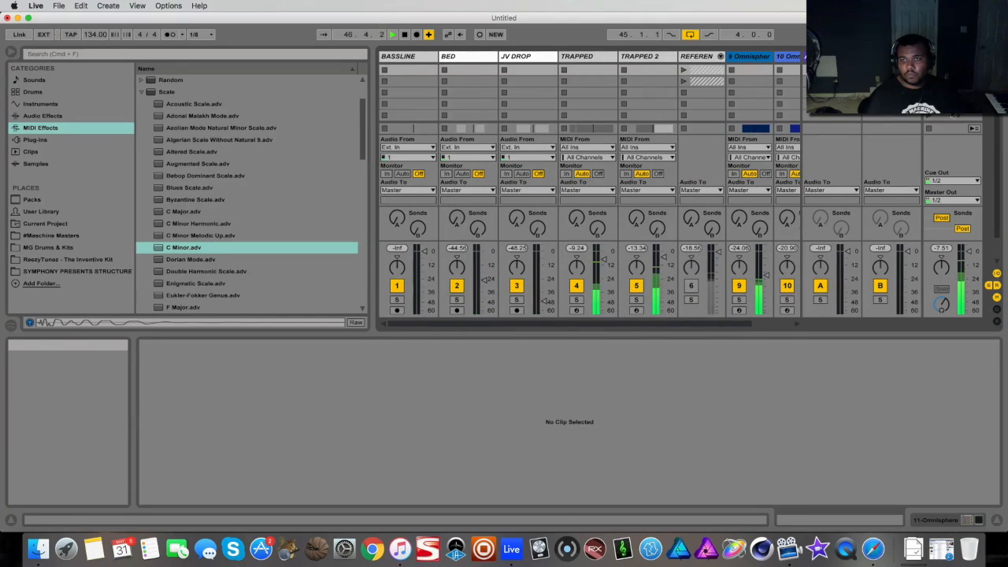
pyautogui.press('Tab')
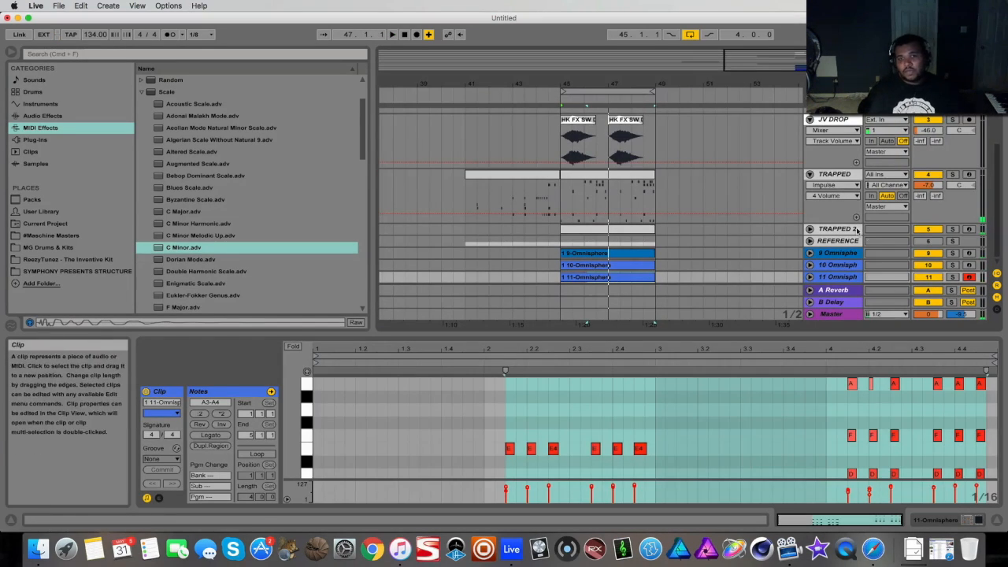
# - Set the automation display of the TRAPPED and JV DROP tracks to None
pyautogui.click(832, 185)
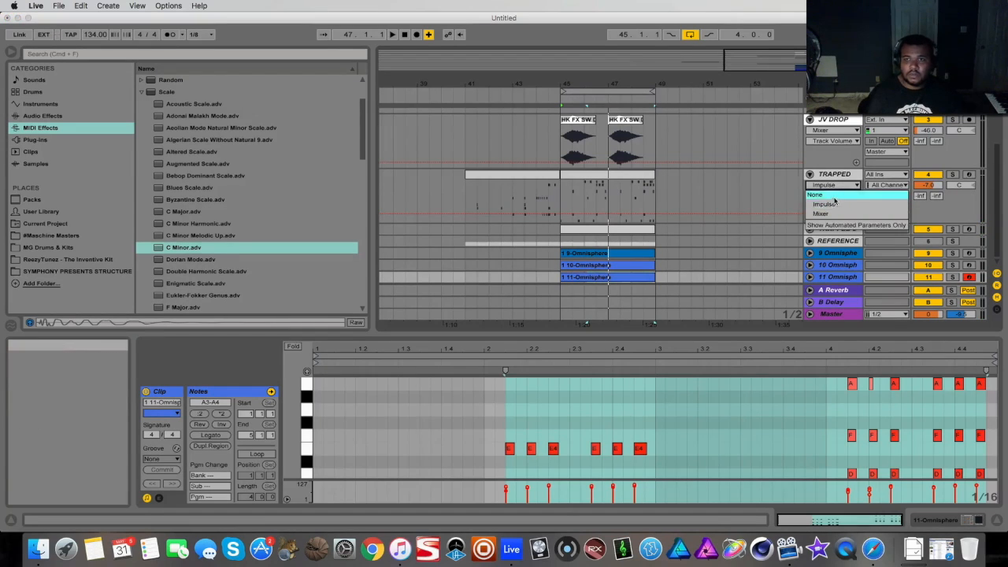
pyautogui.click(836, 189)
pyautogui.click(833, 130)
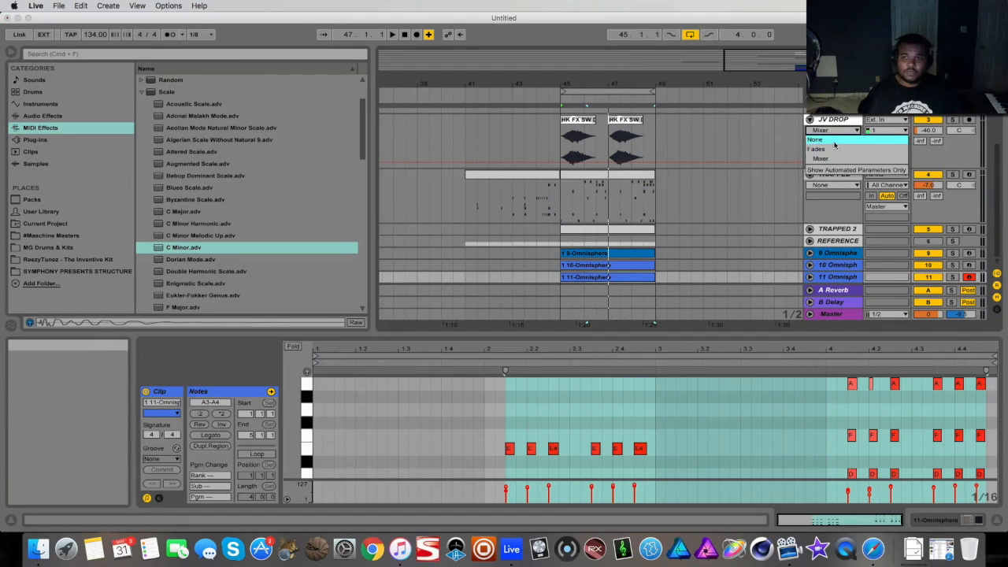
pyautogui.click(836, 144)
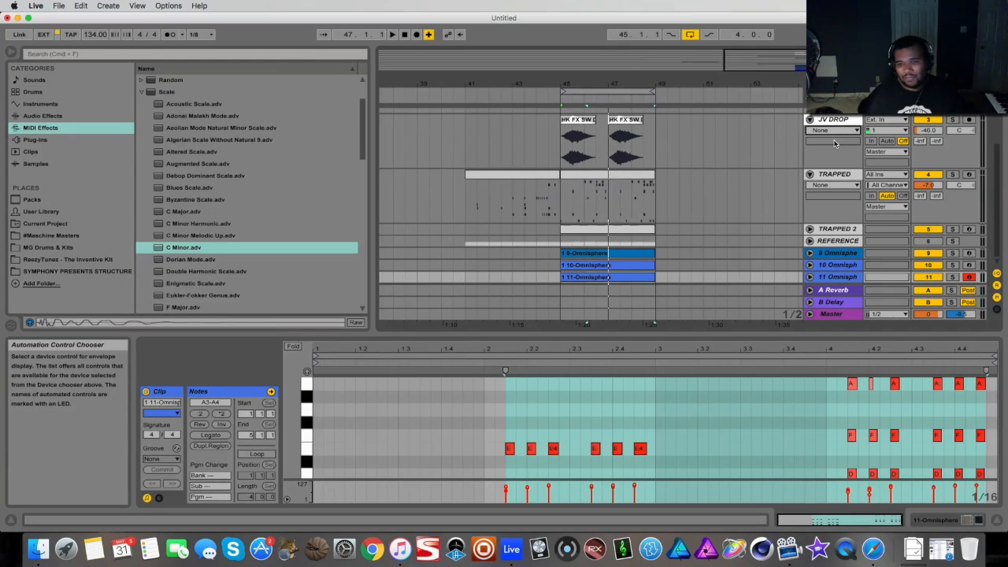
# - Move the four-bar loop to bar 41, arm track 10 Omnisphere and rehearse the chords during playback
pyautogui.moveTo(587, 93); pyautogui.dragTo(492, 95)
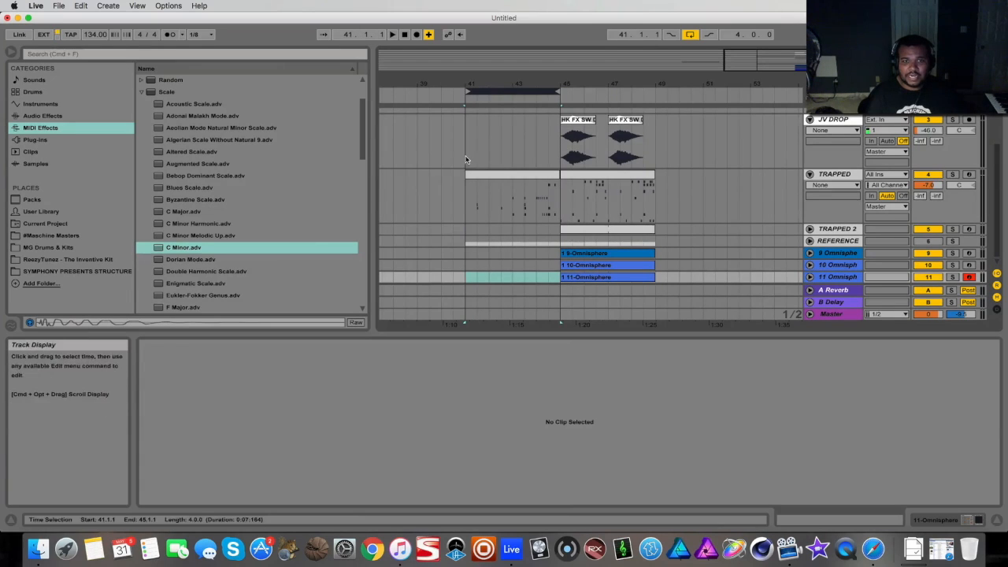
pyautogui.click(465, 159)
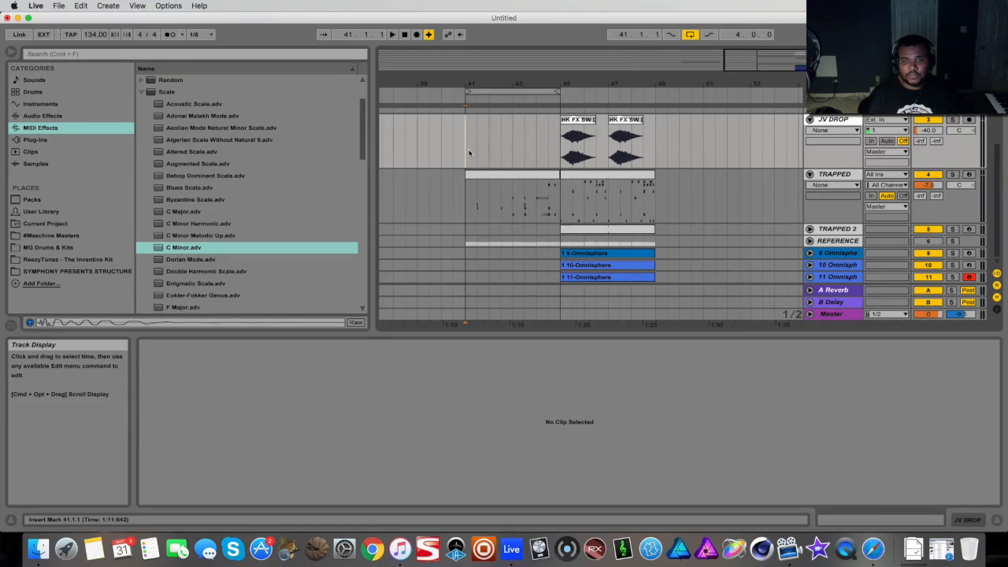
pyautogui.click(969, 265)
pyautogui.press('space')
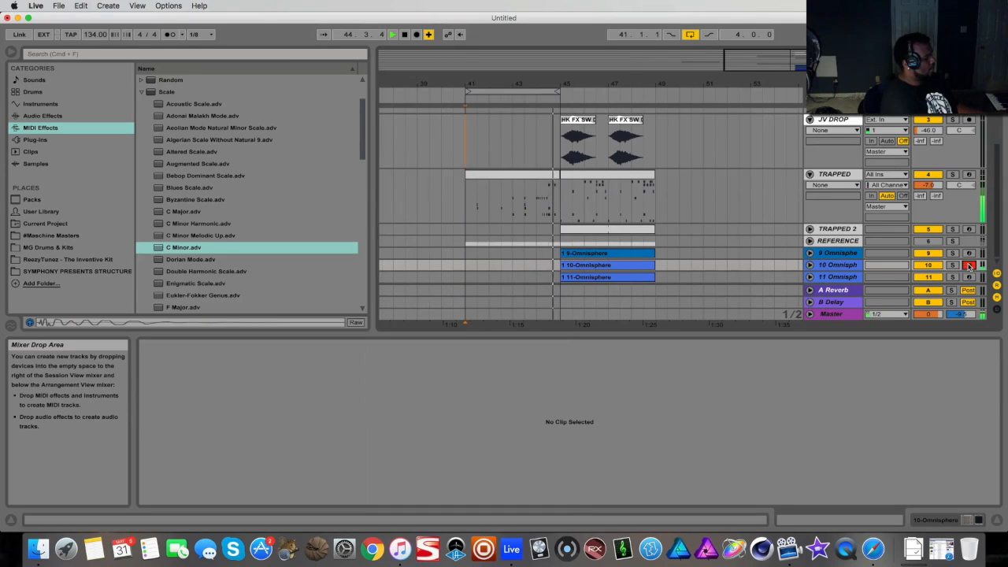
pyautogui.press('space')
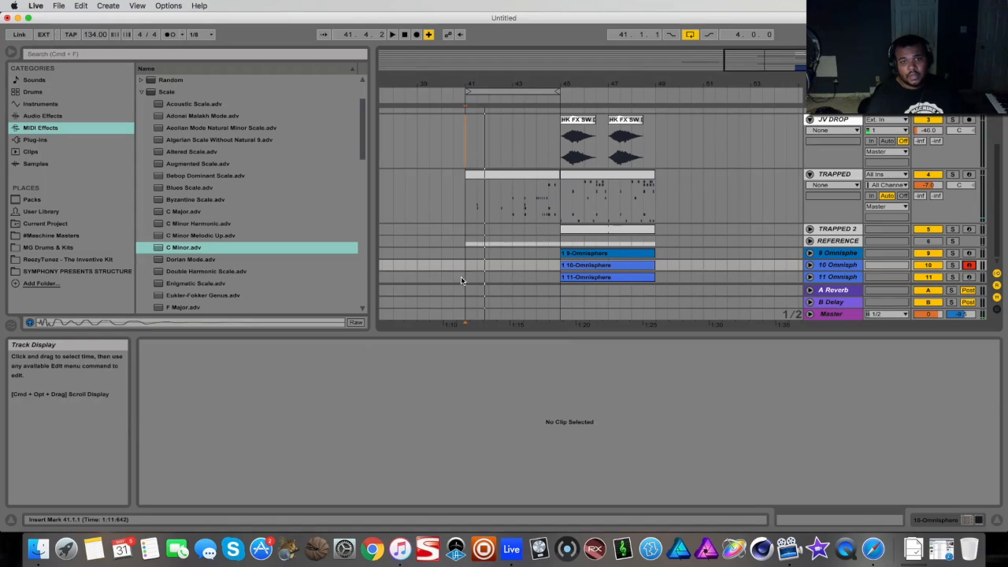
# - Record a four-bar chord part on track 10 Omnisphere from bar 41 to bar 45
pyautogui.click(416, 34)
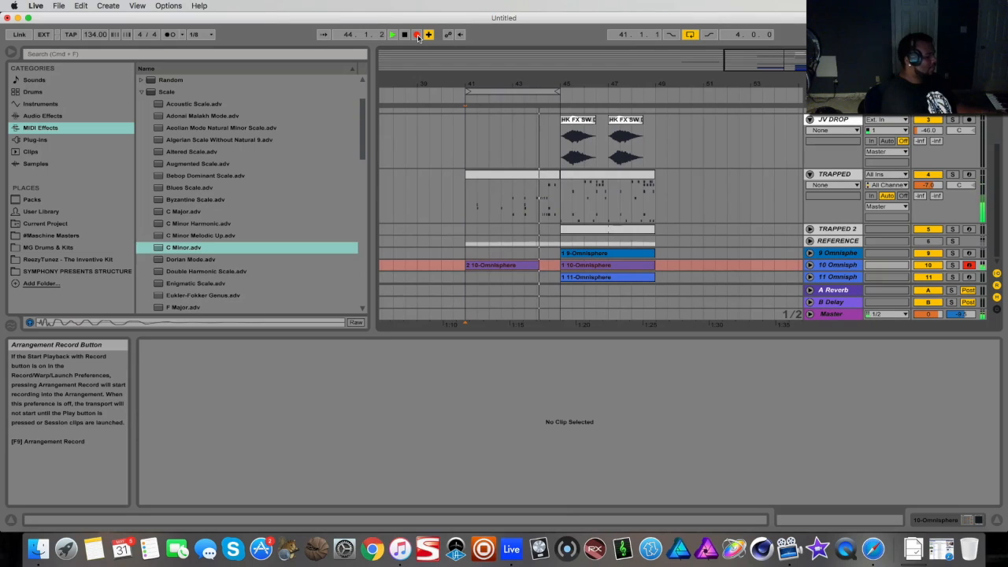
pyautogui.click(418, 35)
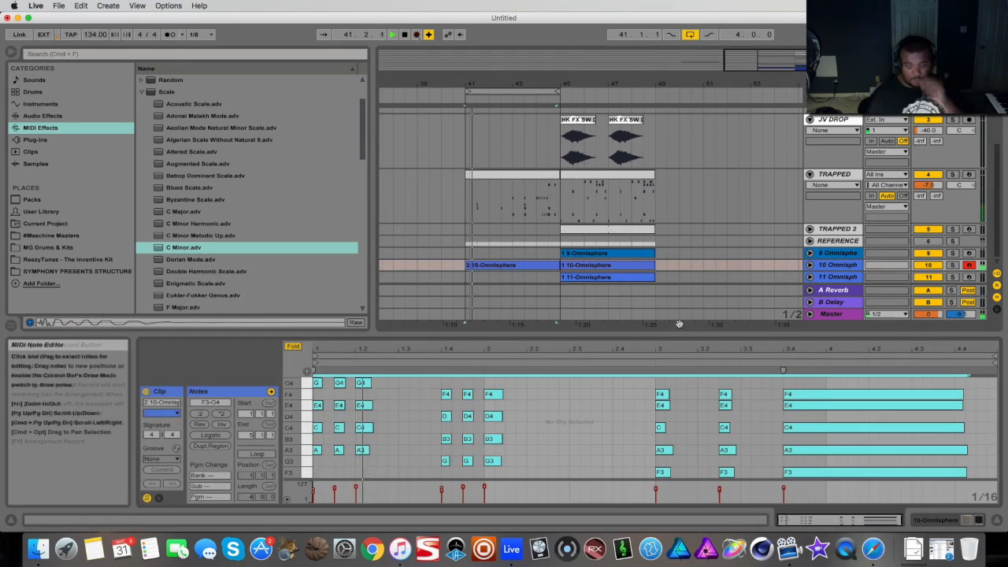
# - Extend the loop to eight bars, from bar 41 to bar 49
pyautogui.moveTo(561, 94); pyautogui.dragTo(653, 93)
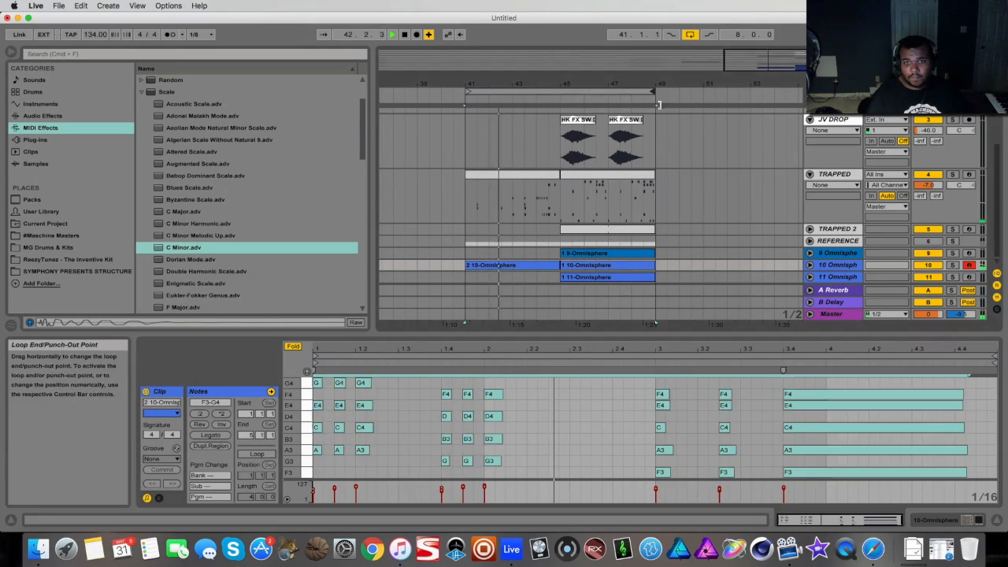
pyautogui.moveTo(765, 58); pyautogui.dragTo(732, 171)
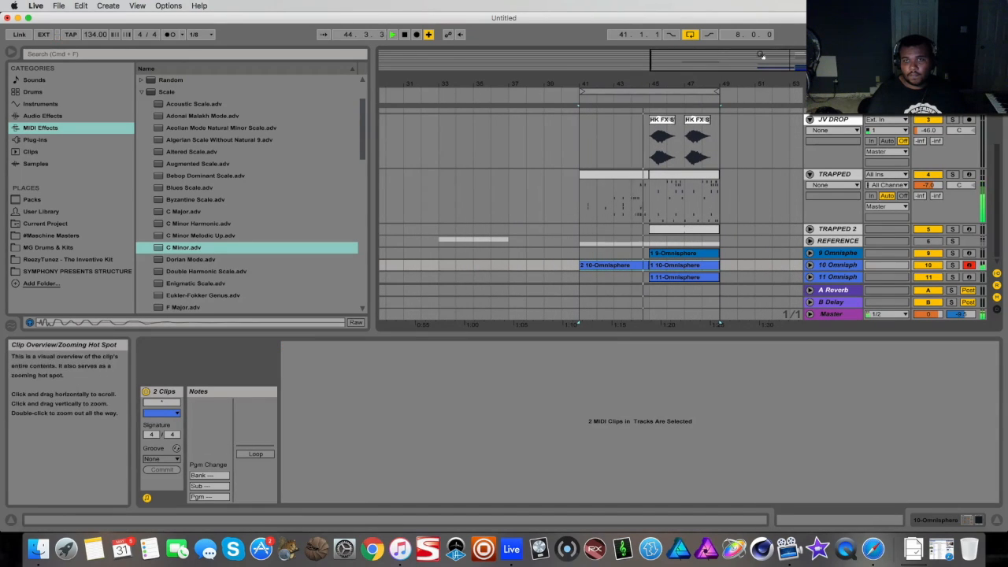
# - Move the loop start to bar 45 and listen to bars 45 to 49
pyautogui.moveTo(581, 92); pyautogui.dragTo(653, 93)
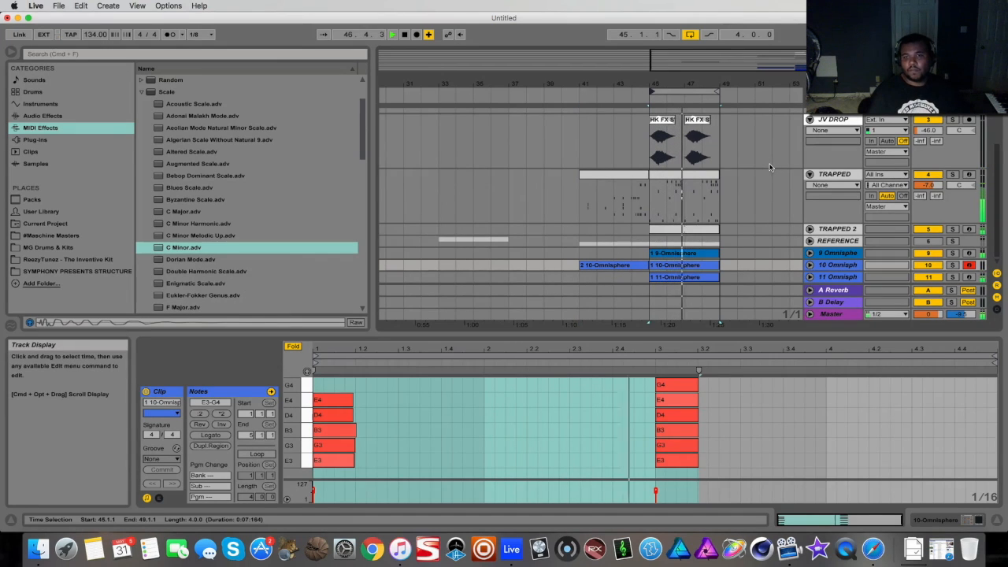
pyautogui.scroll(5, 671, 178)
pyautogui.scroll(-3, 671, 178)
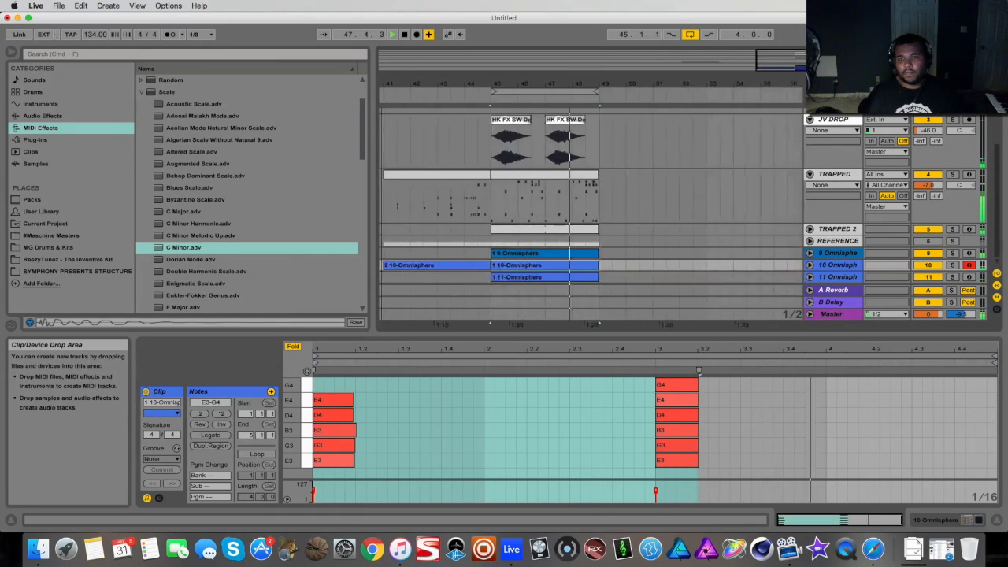
pyautogui.hscroll(-3, 670, 178)
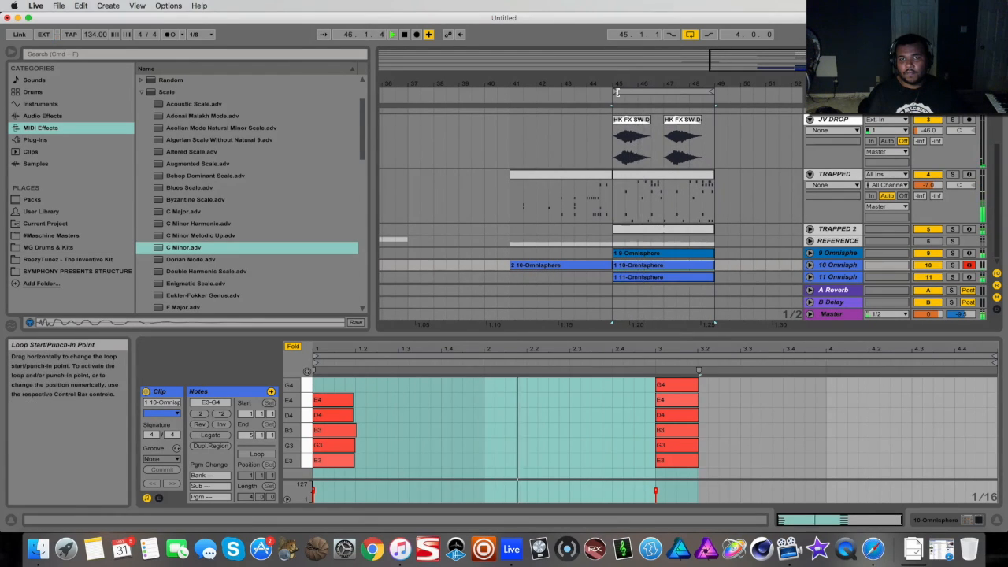
# - Move the loop start back to bar 41 and open the chord clip at bar 41 on track 10 Omnisphere
pyautogui.moveTo(621, 99); pyautogui.dragTo(517, 99)
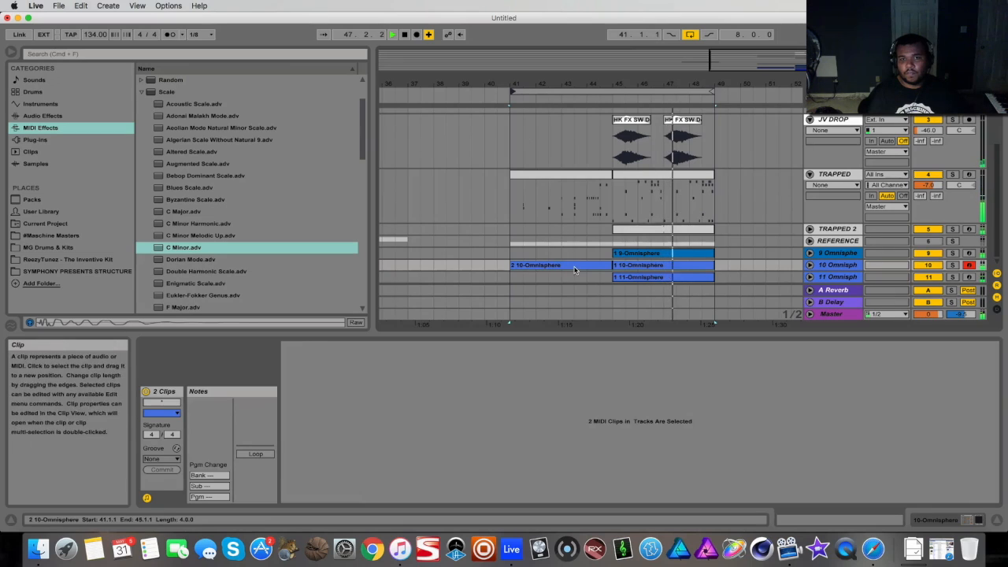
pyautogui.click(575, 266)
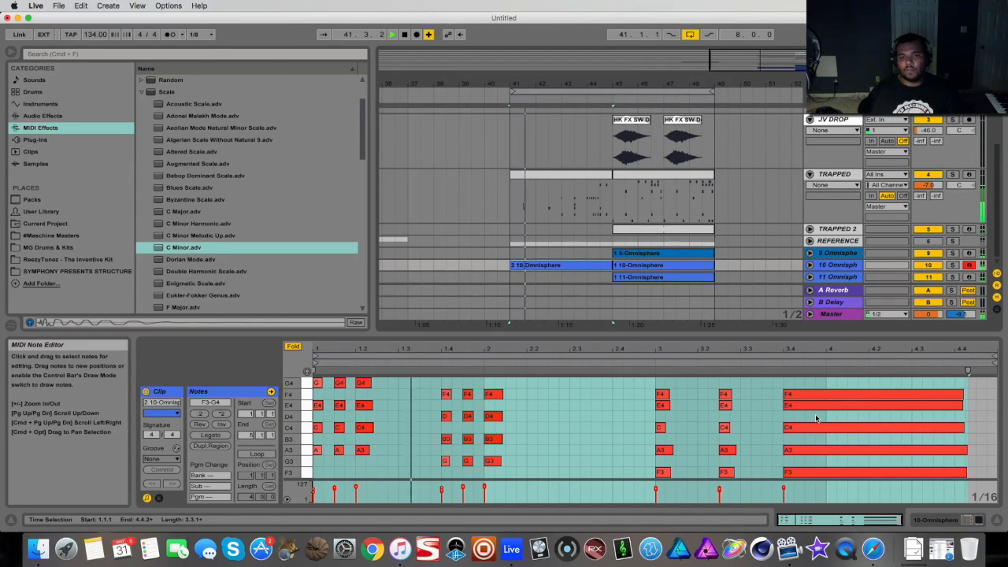
pyautogui.click(582, 269)
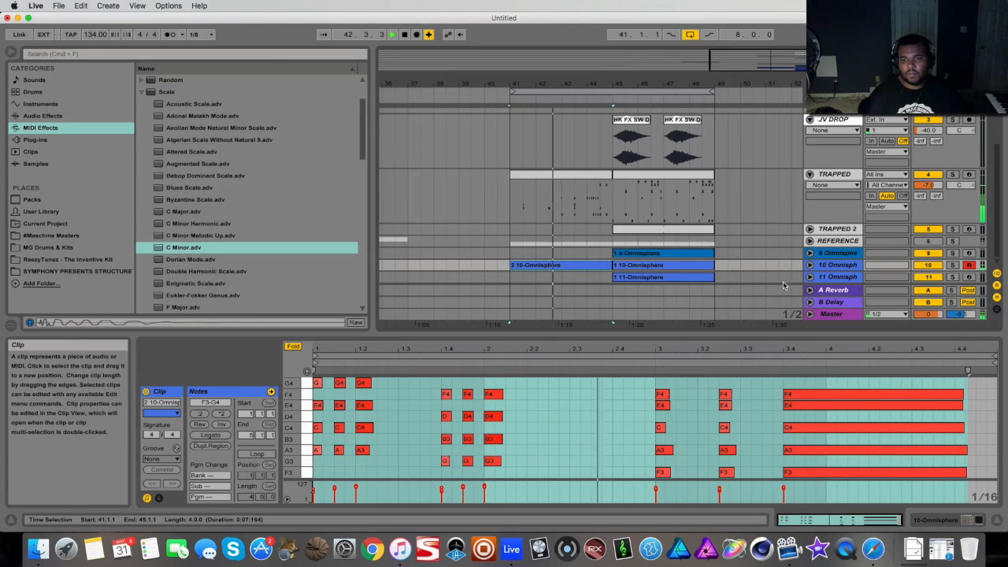
# - Unfold tracks 9, 10 and 11 Omnisphere in the arrangement to show their clip contents
pyautogui.click(810, 265)
pyautogui.click(810, 211)
pyautogui.scroll(-2, 809, 216)
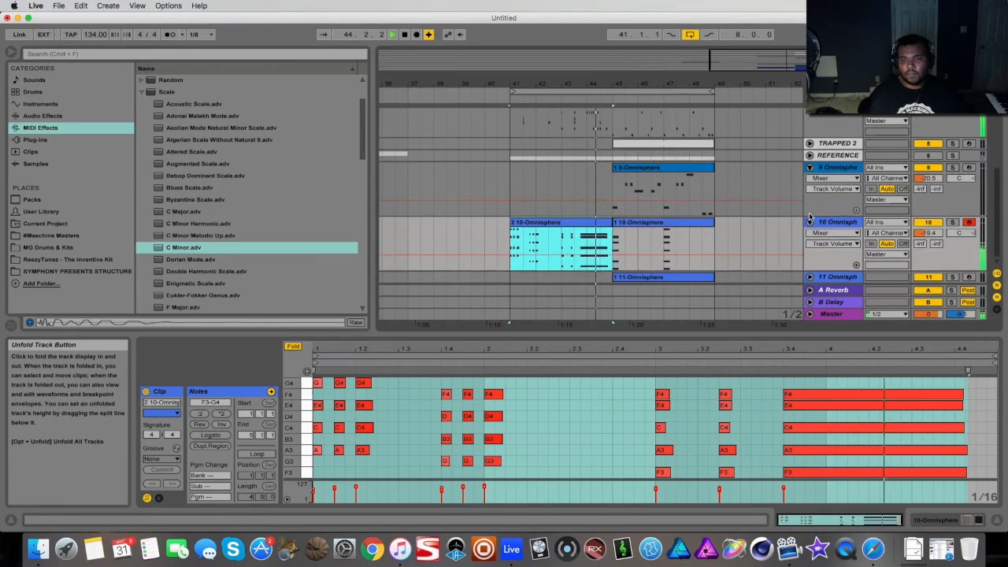
pyautogui.click(809, 277)
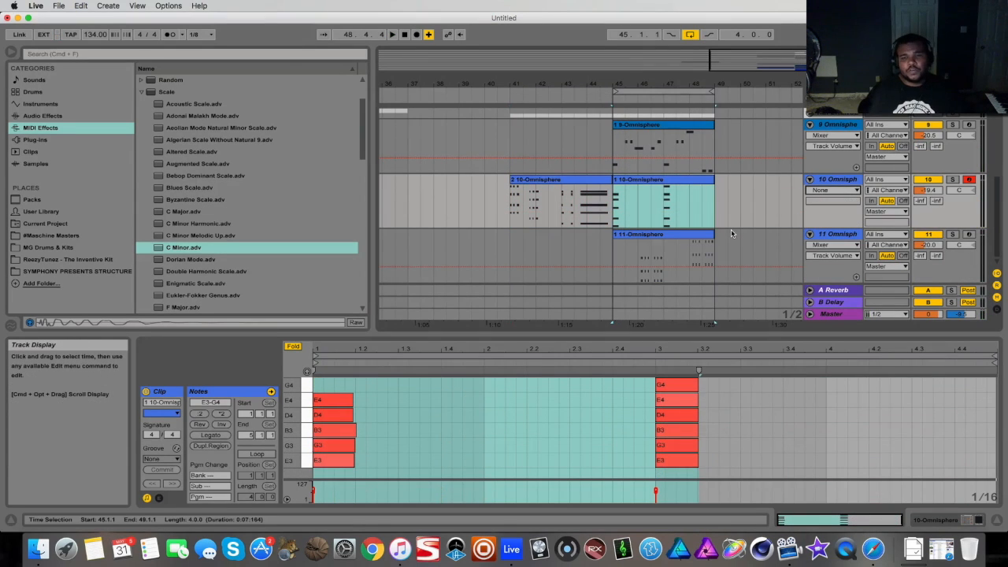